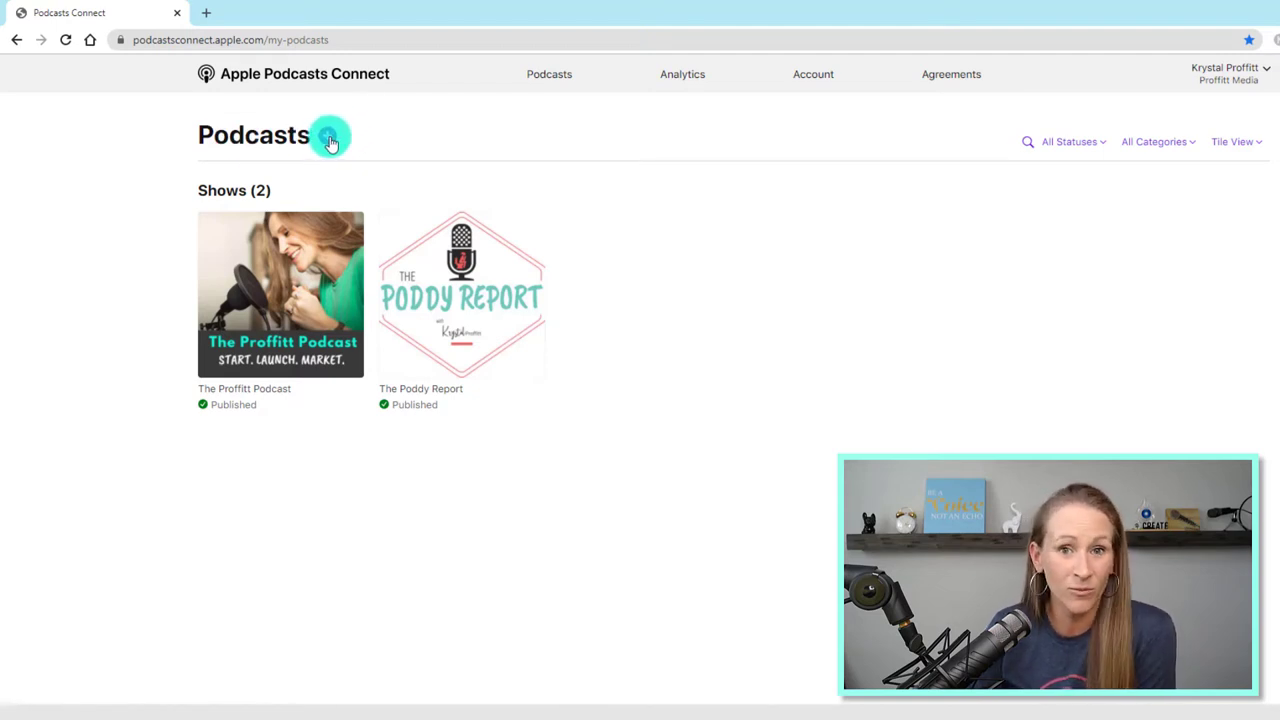
Create a new channel and name it 'Proffitt Media'.
left_click(329, 139)
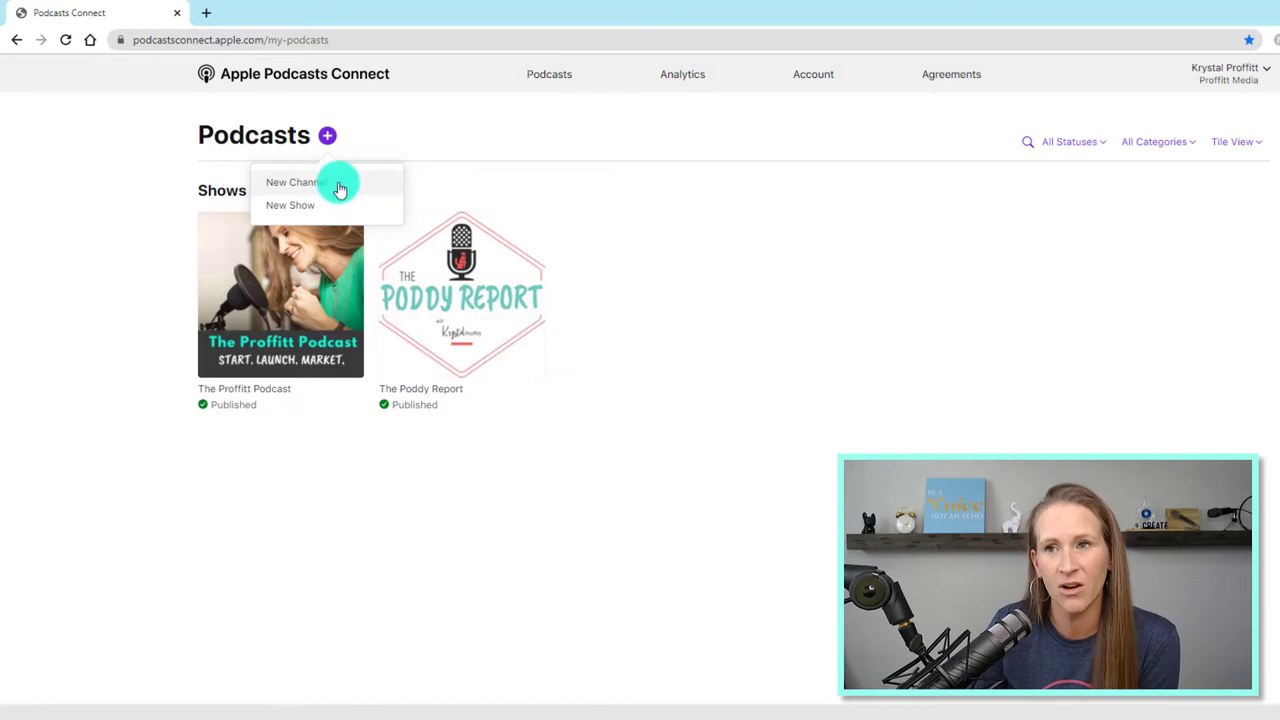
left_click(340, 184)
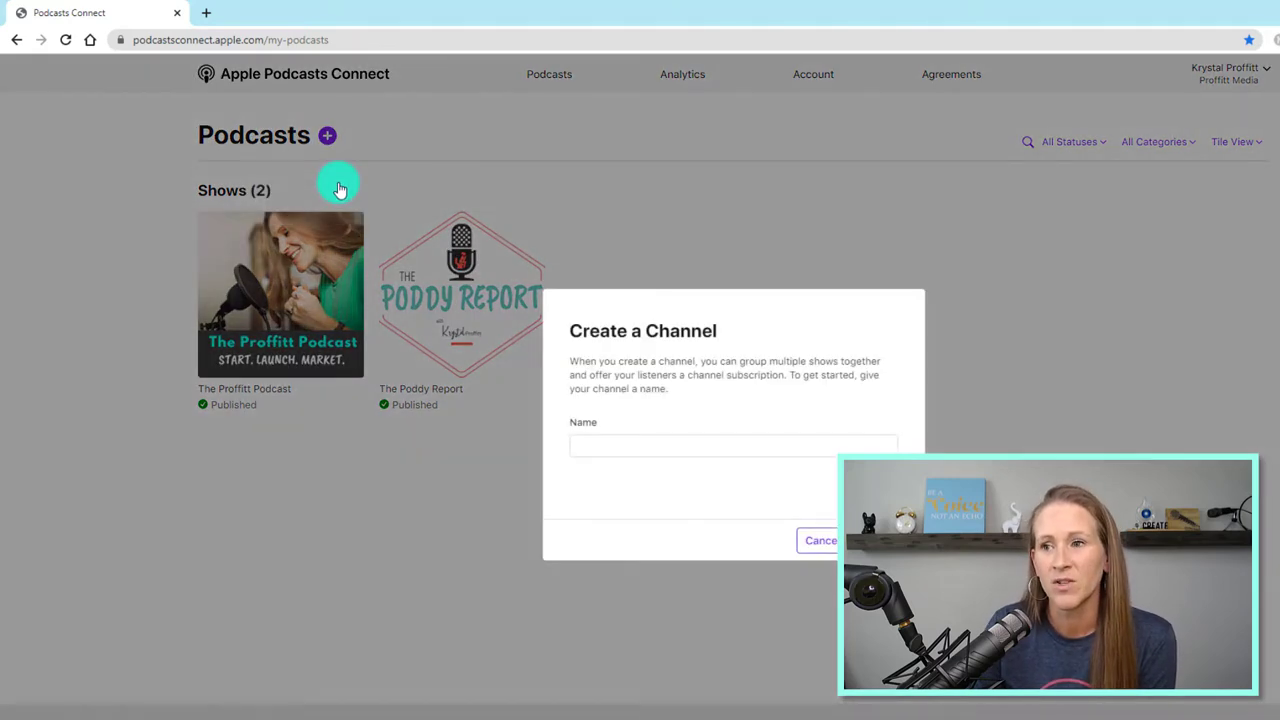
left_click(641, 454)
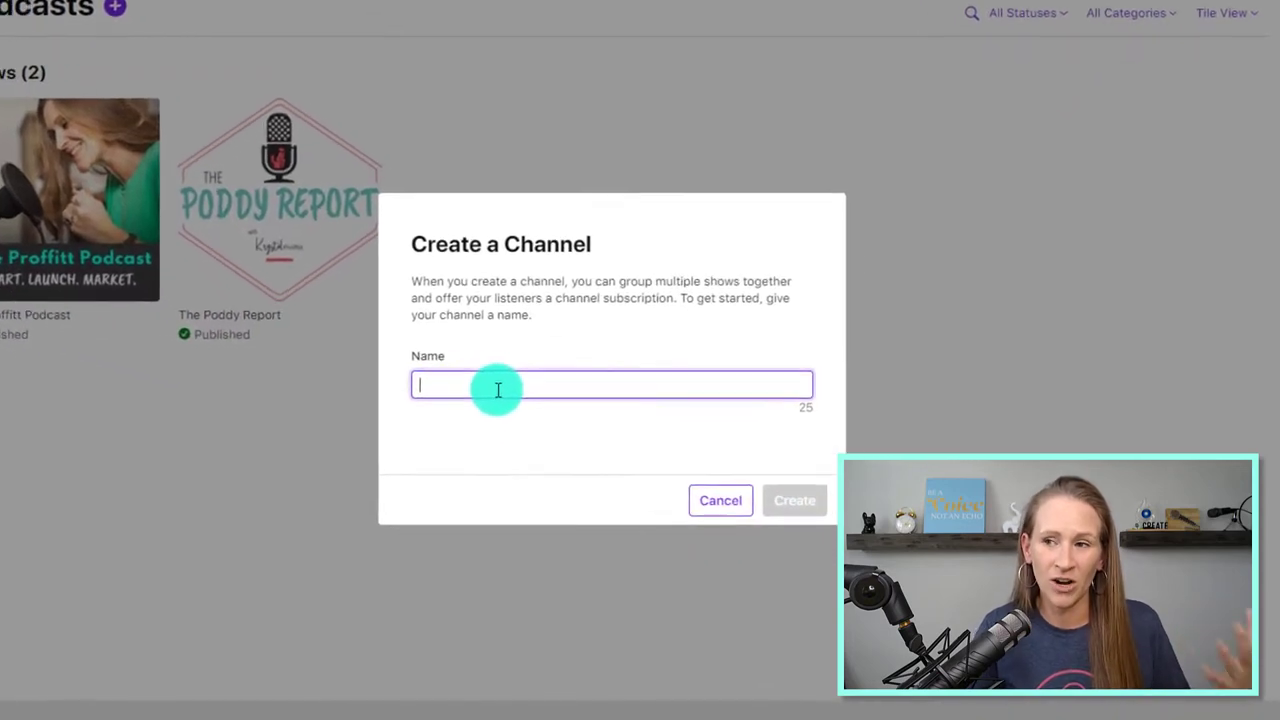
left_click(595, 375)
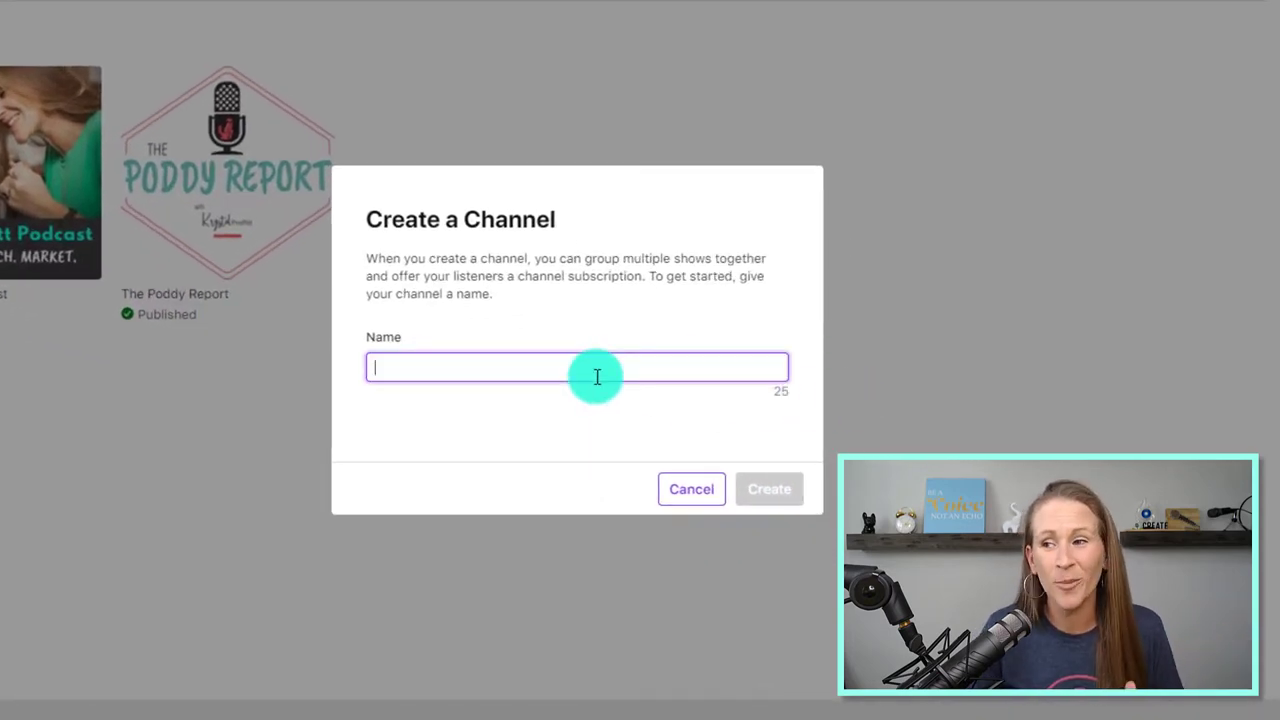
type("Proffi")
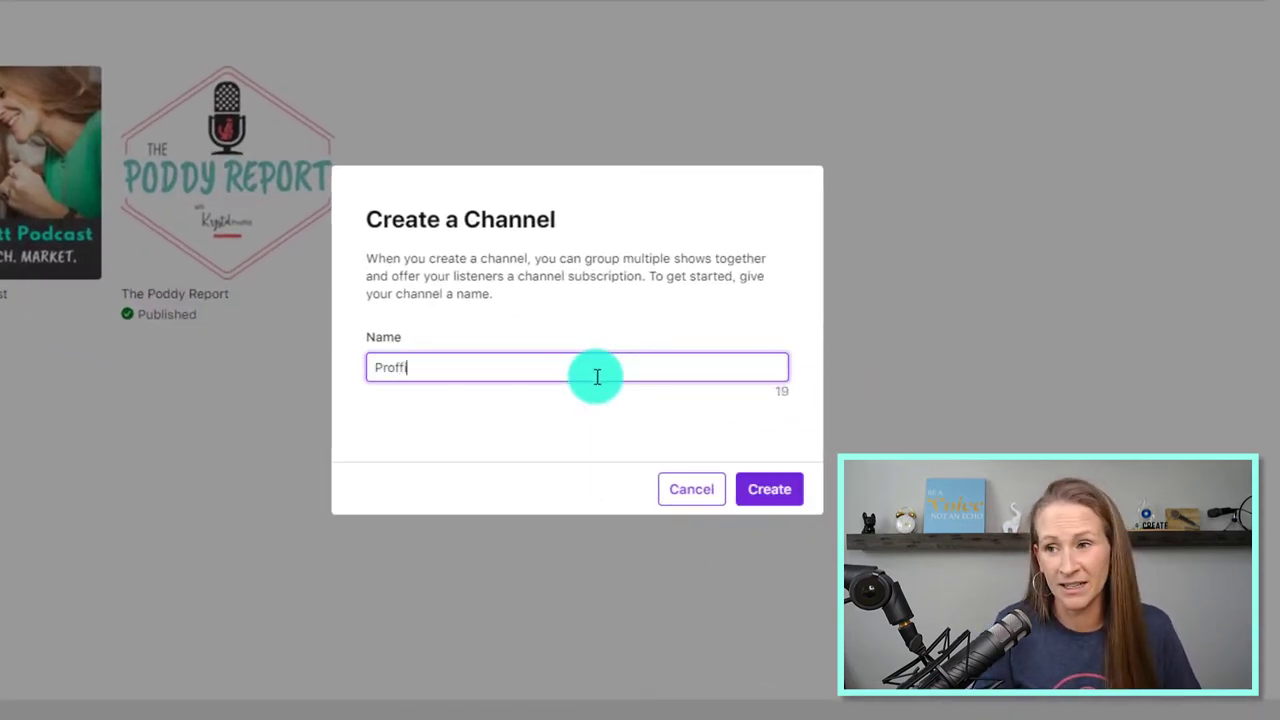
type("tt Media")
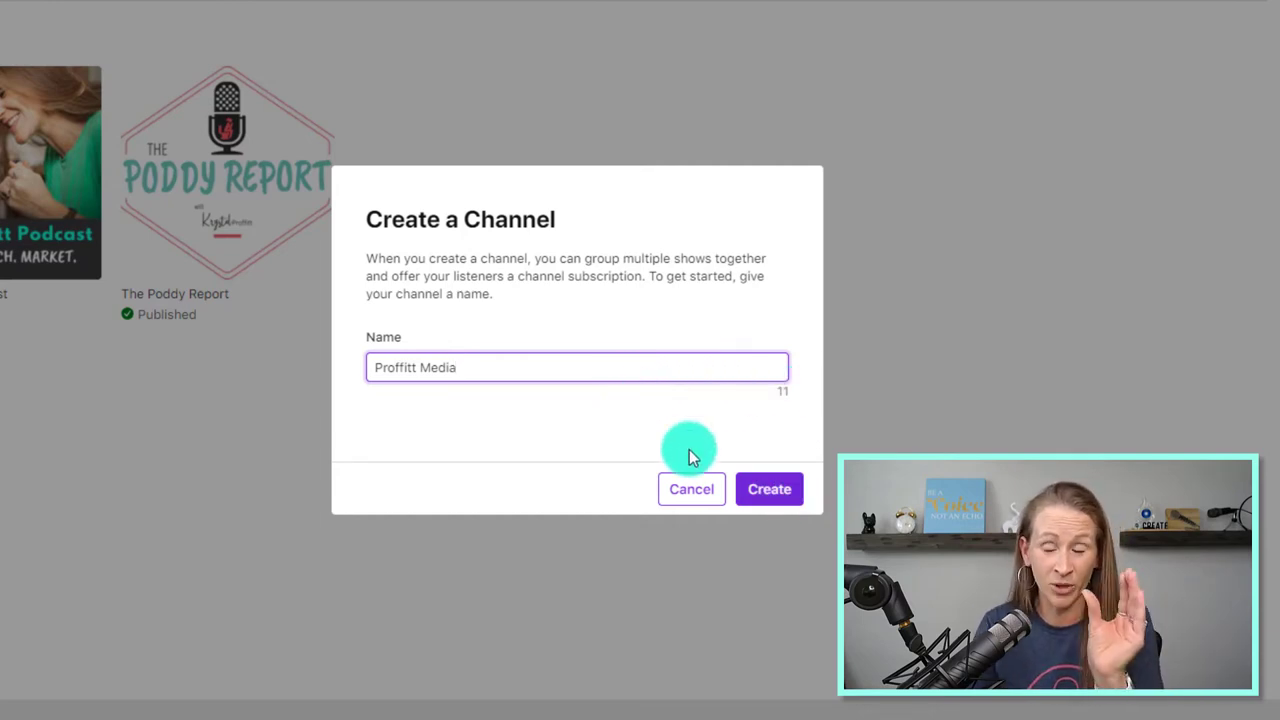
left_click(769, 489)
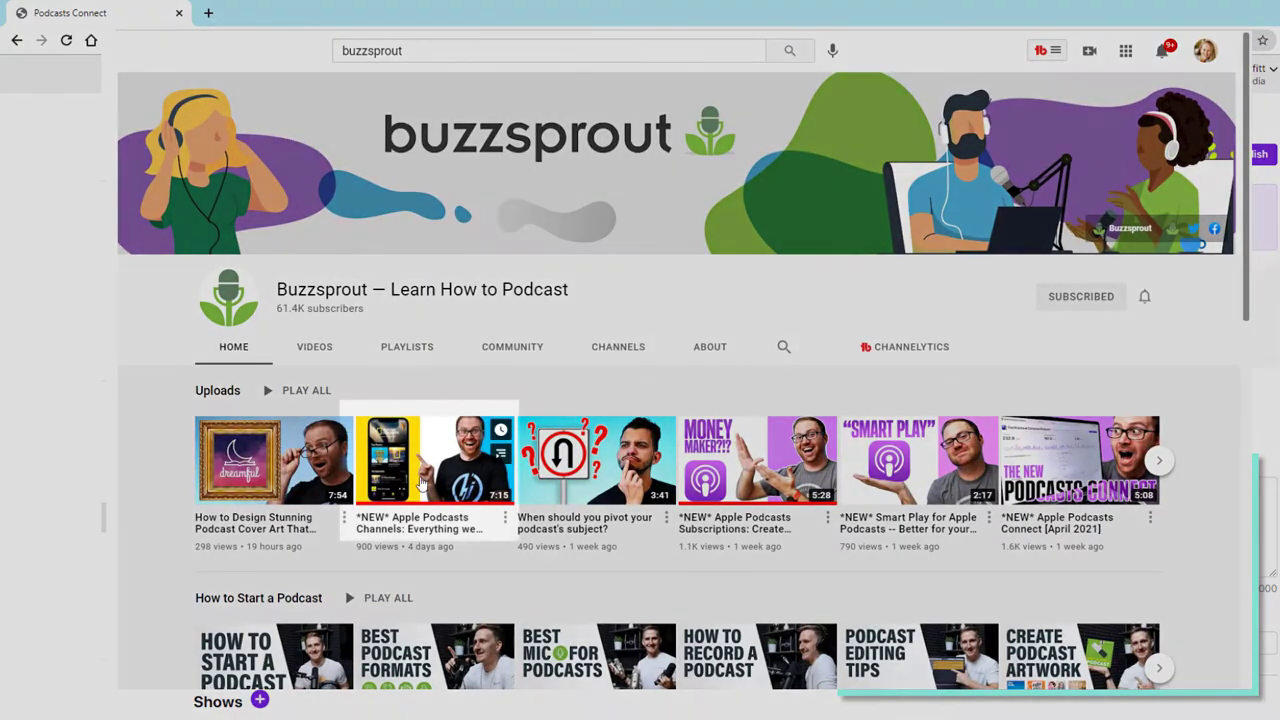
Add The Proffitt Podcast and The Poddy Report together to the channel's Shows.
mouse_move(430, 484)
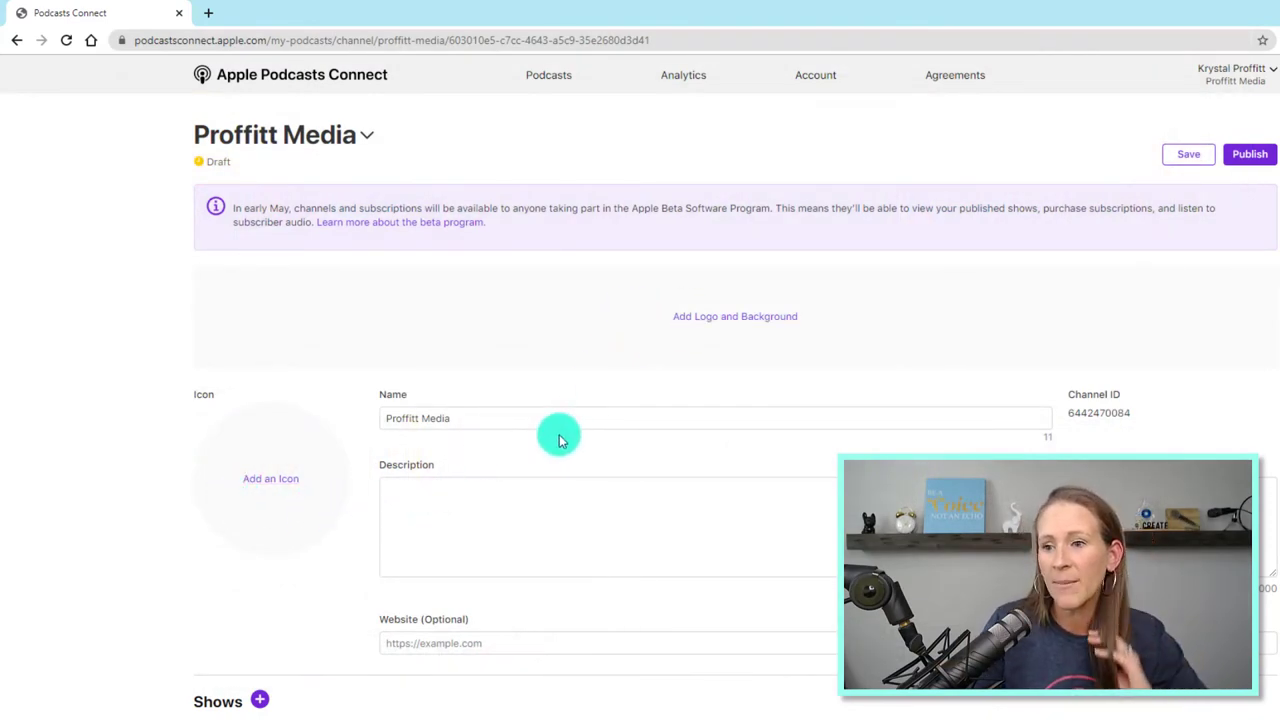
scroll(543, 601, "down", 2)
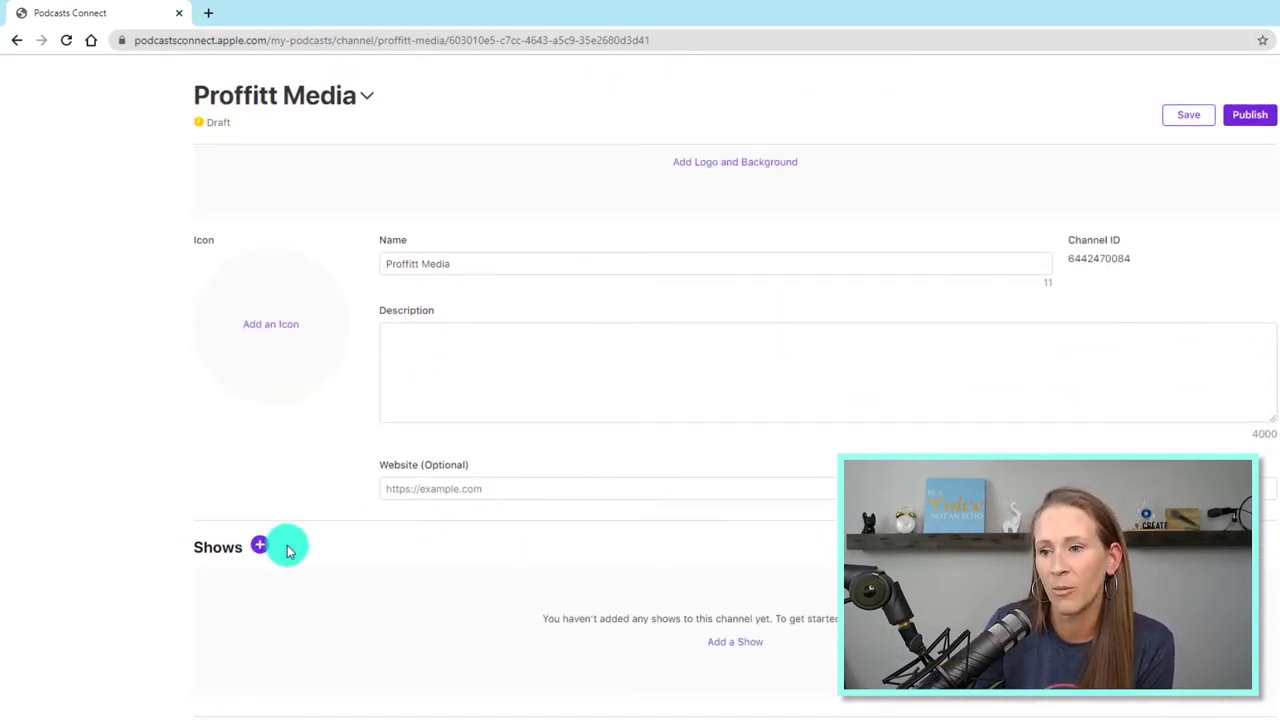
scroll(514, 546, "down", 2)
left_click(737, 488)
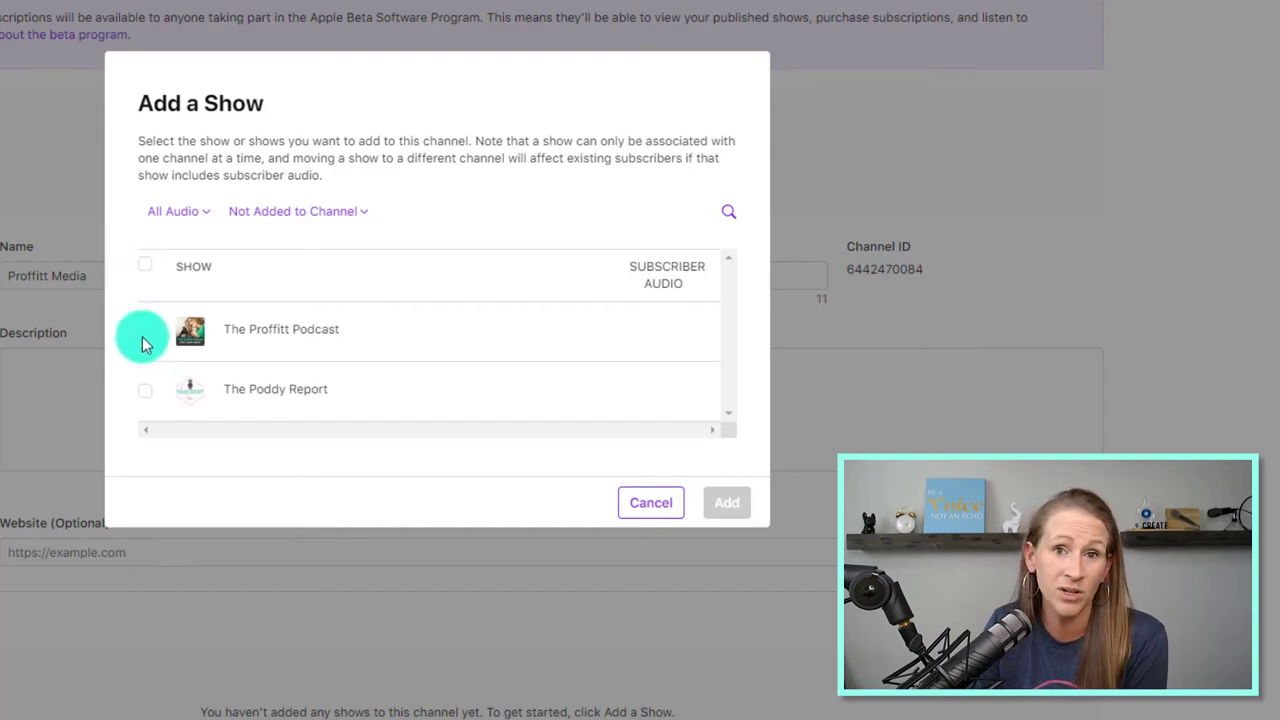
left_click(145, 264)
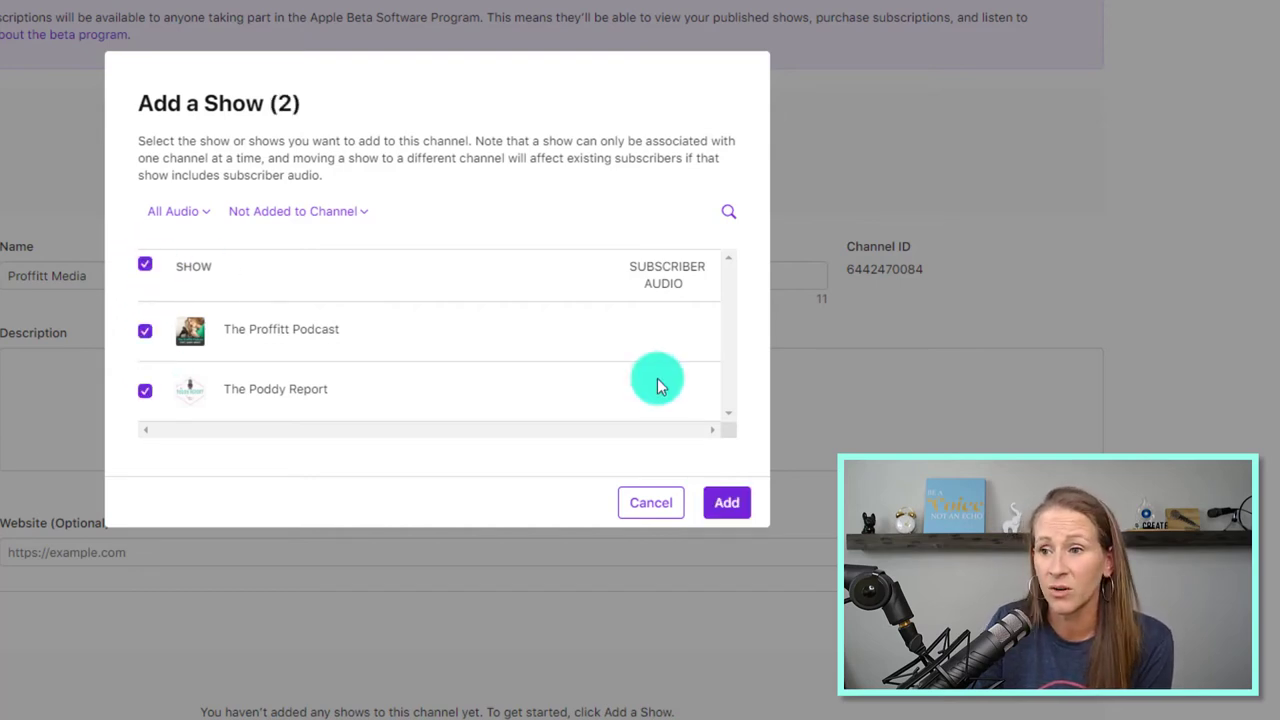
left_click(729, 503)
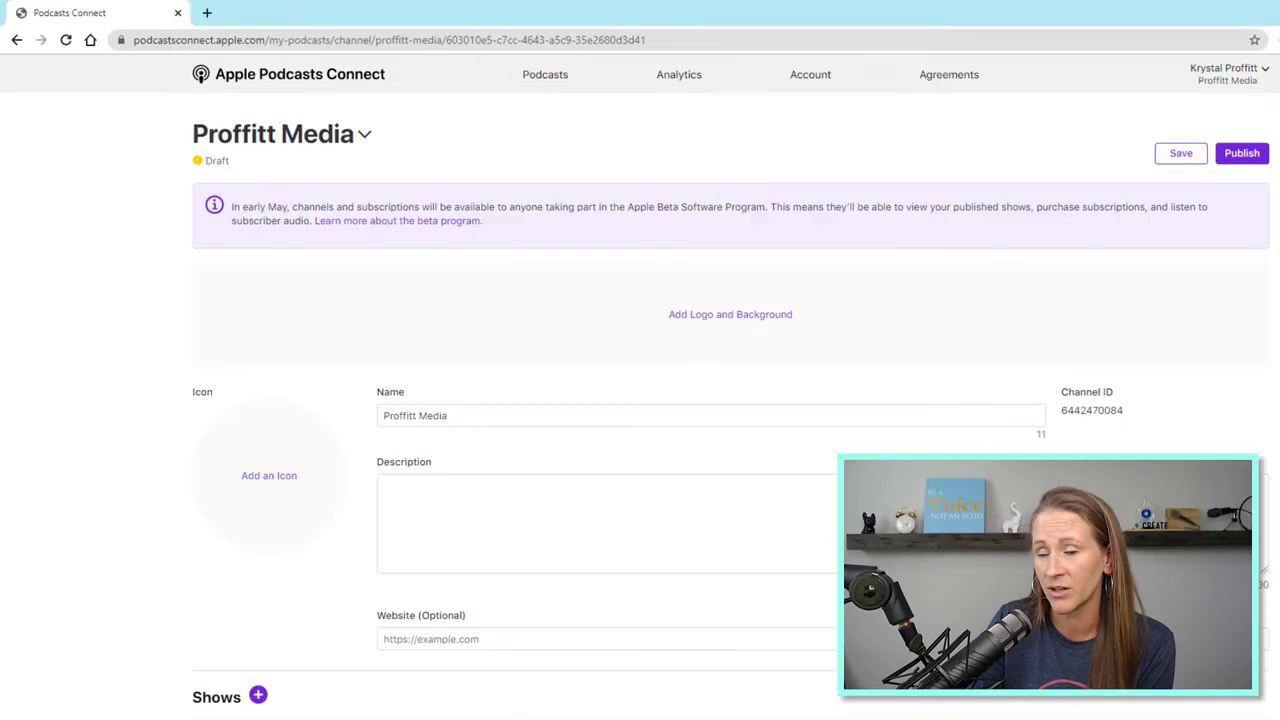
Scroll the channel page to confirm Shows (2), then back up toward the top.
scroll(400, 626, "down", 3)
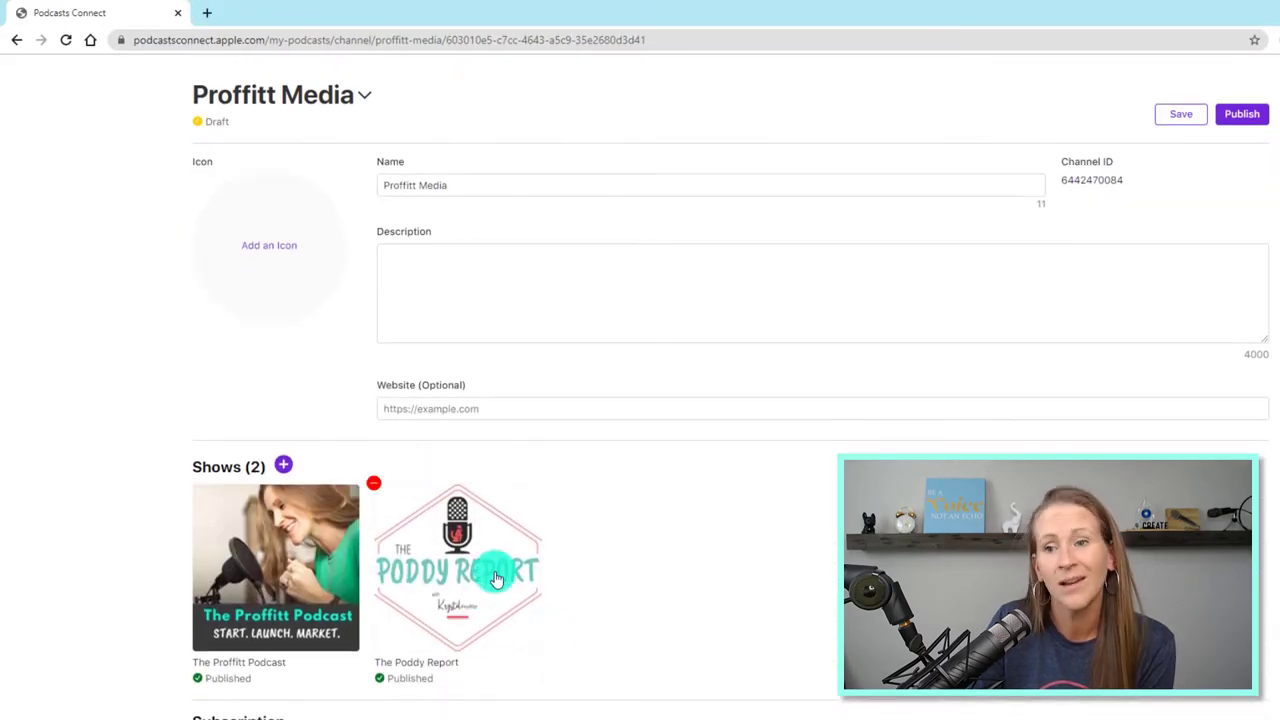
scroll(645, 568, "down", 3)
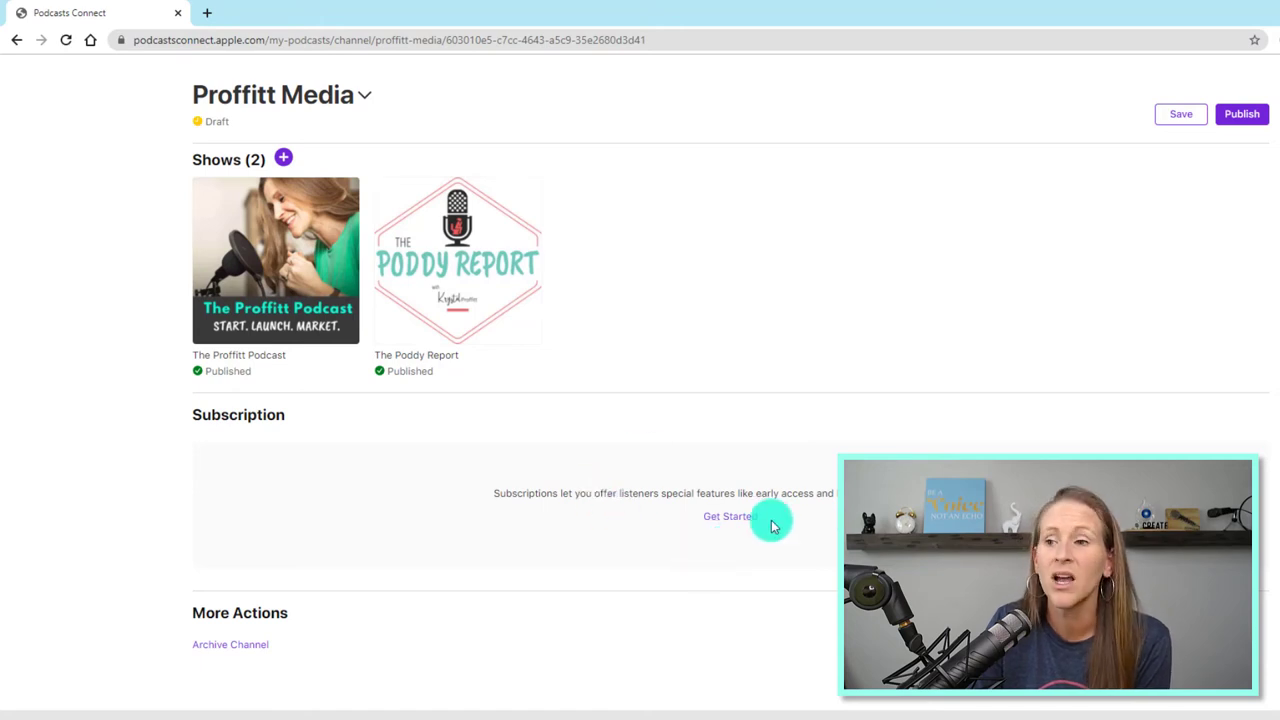
scroll(697, 558, "up", 6)
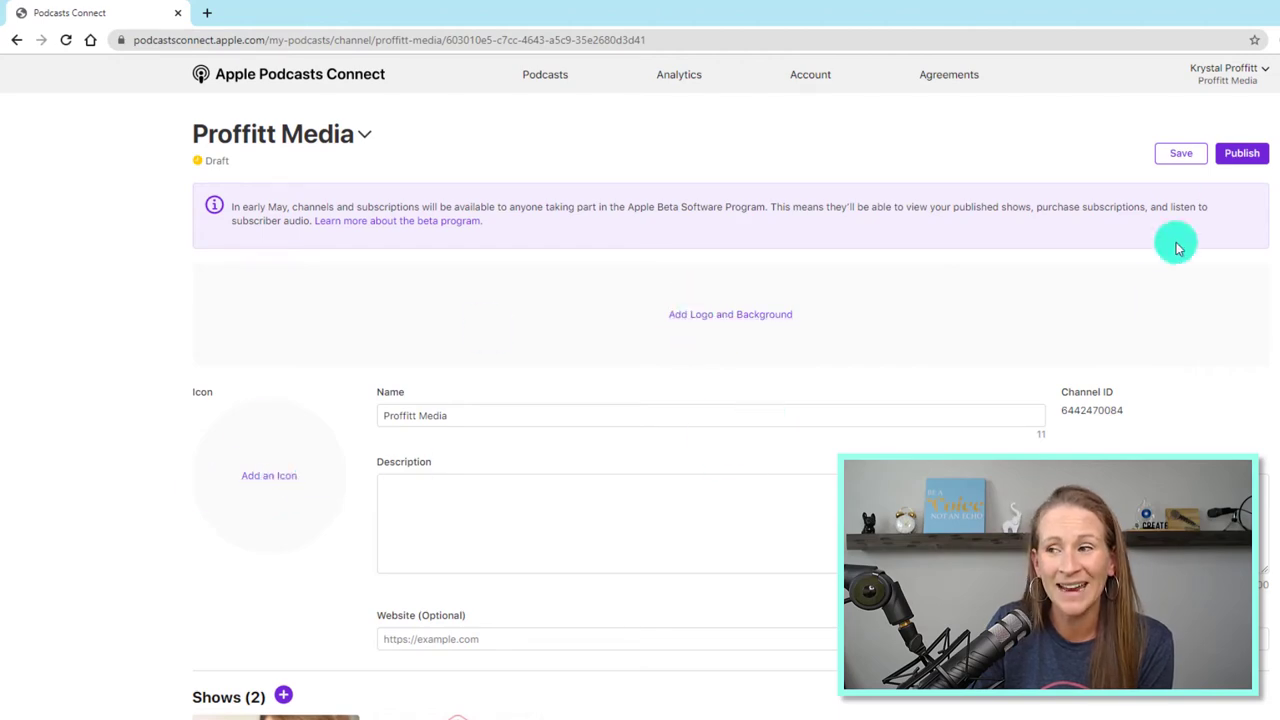
left_click(1183, 156)
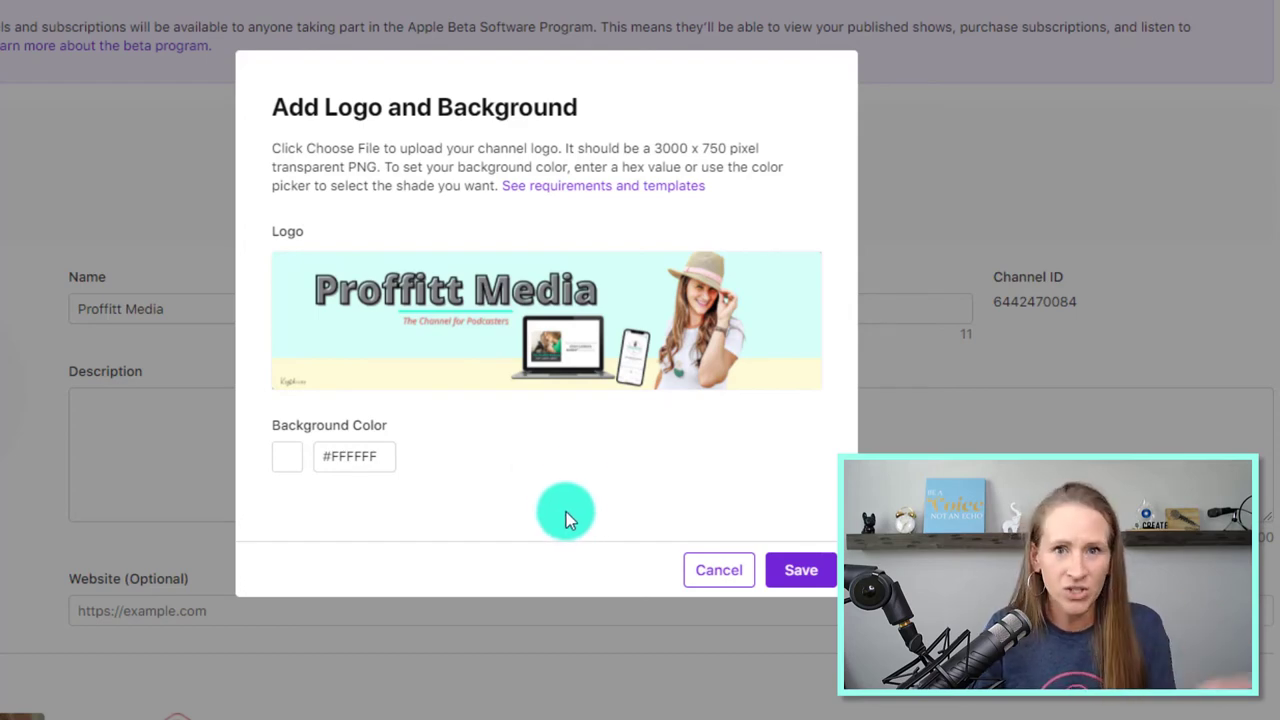
left_click_drag(651, 148, 752, 146)
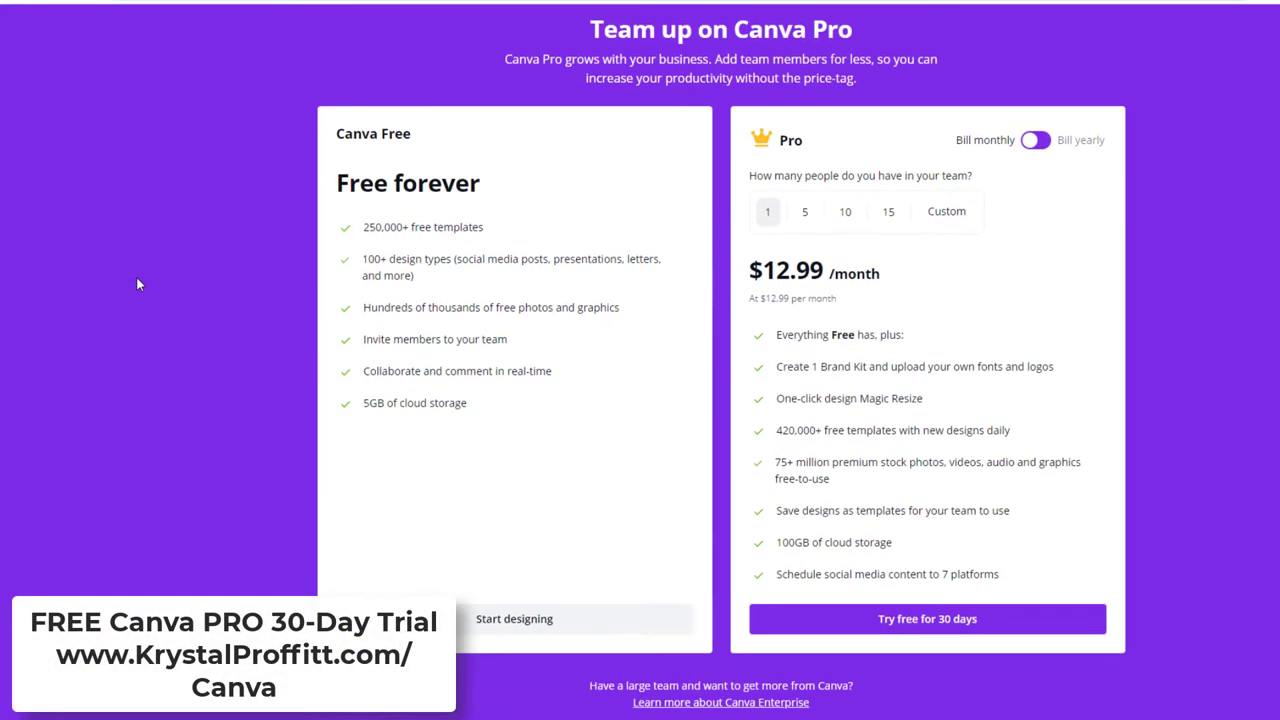
scroll(138, 285, "down", 4)
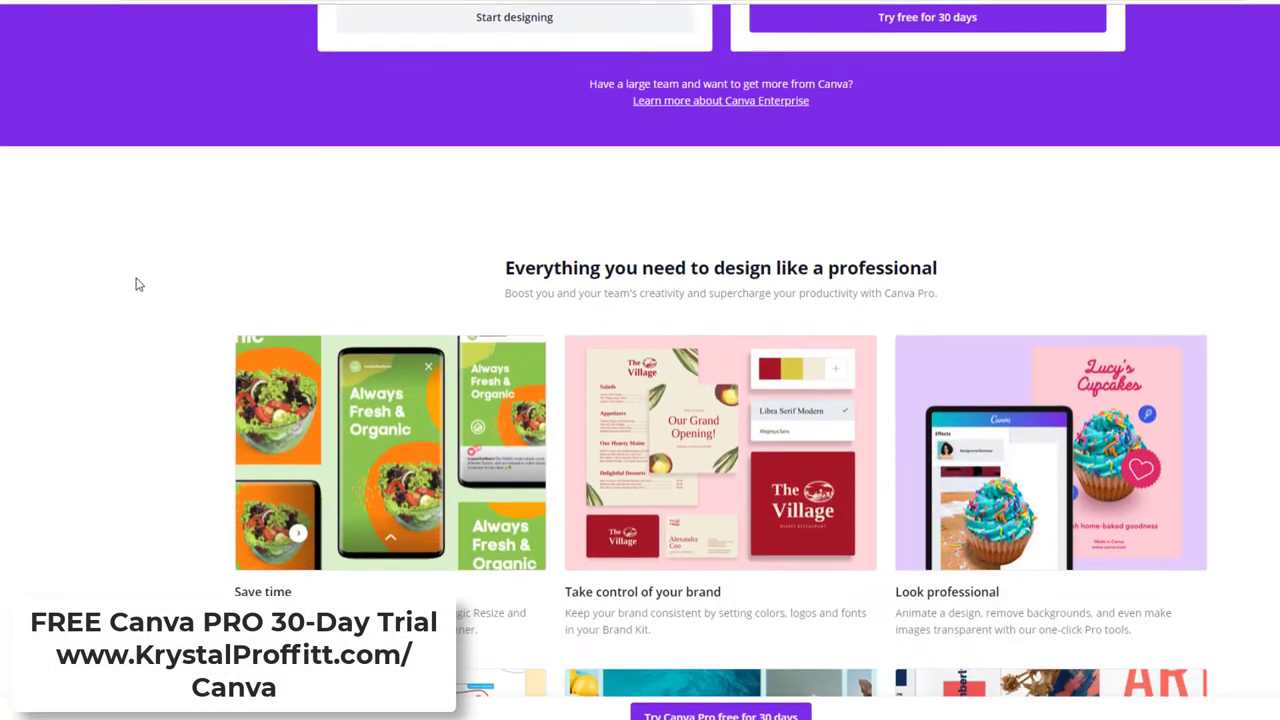
scroll(138, 284, "down", 4)
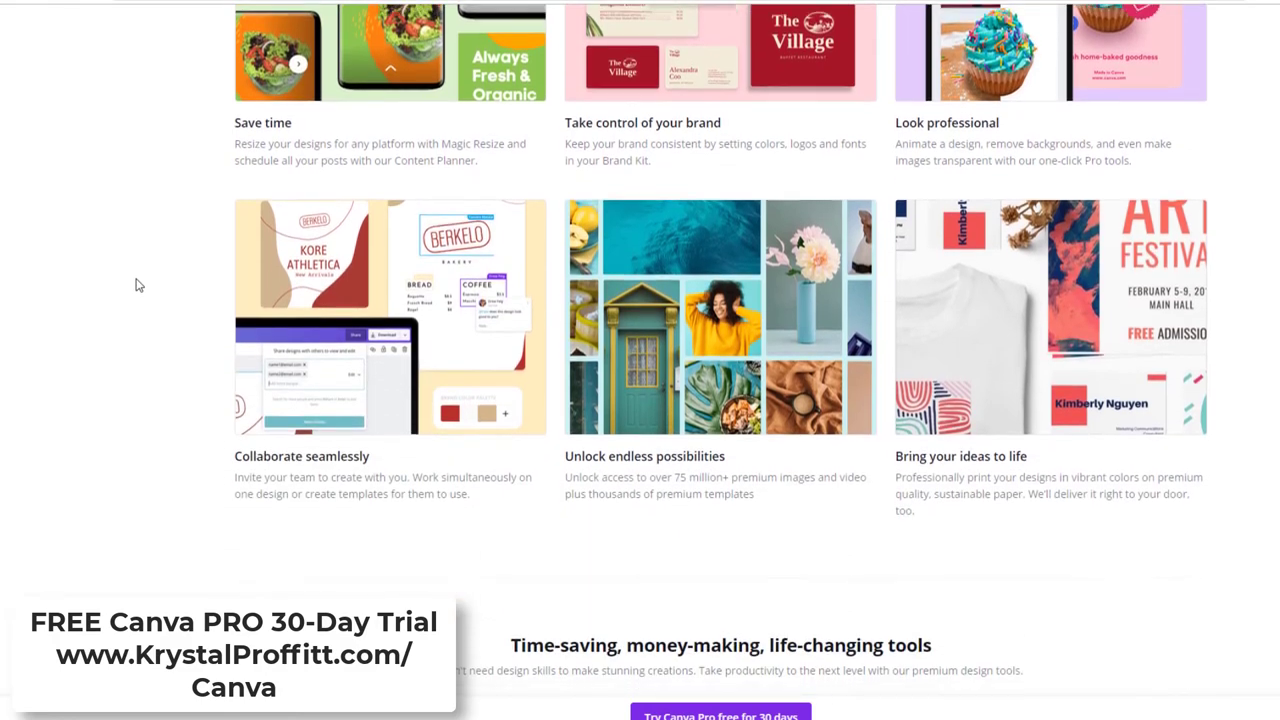
scroll(139, 285, "down", 4)
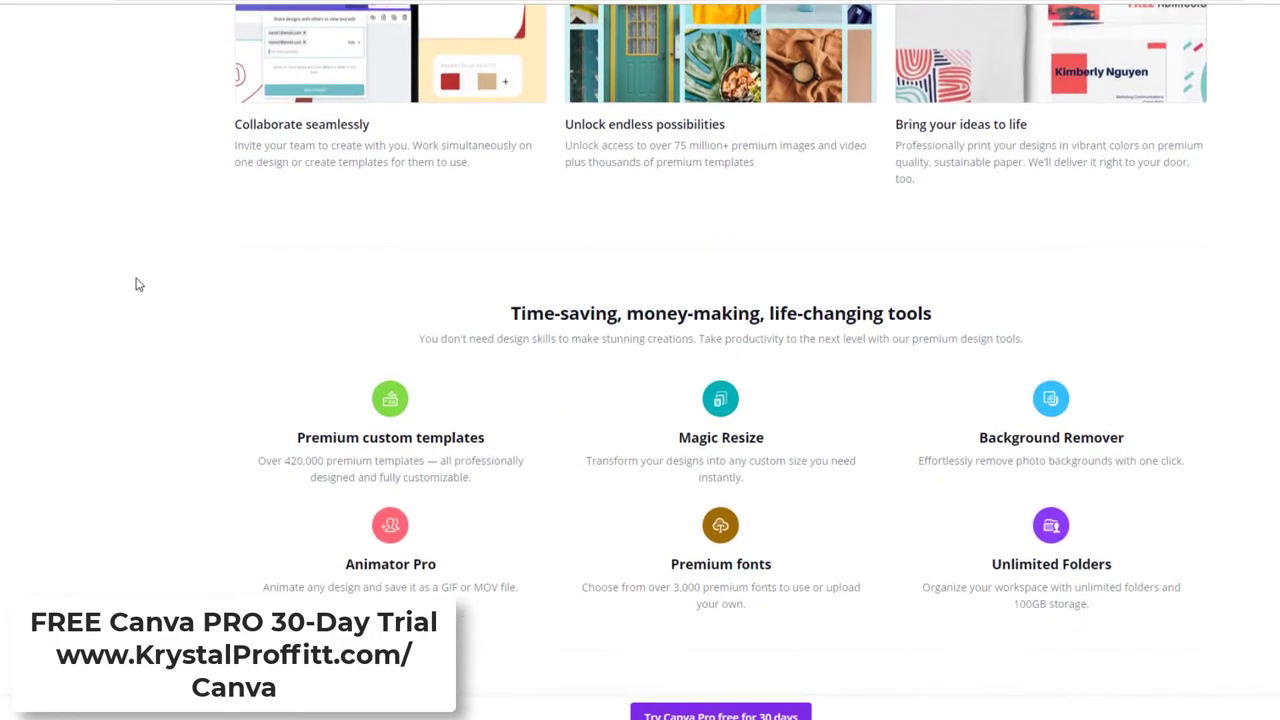
scroll(138, 285, "down", 4)
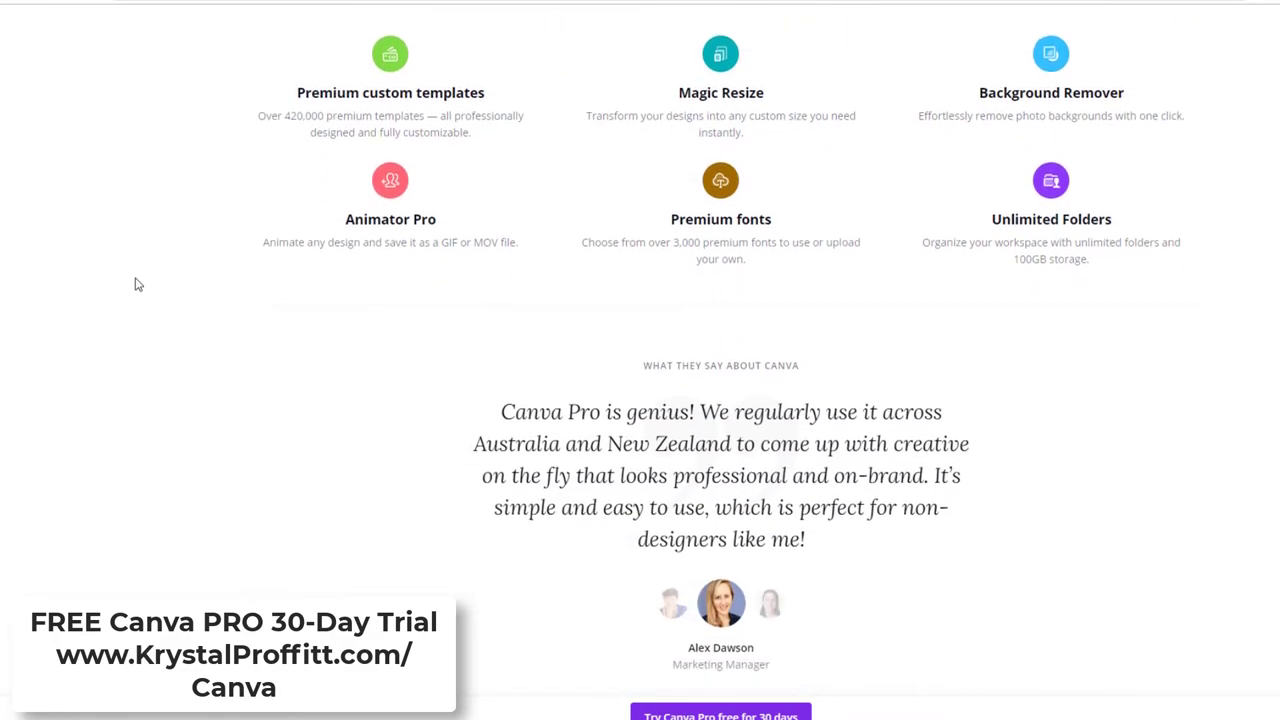
scroll(138, 284, "down", 5)
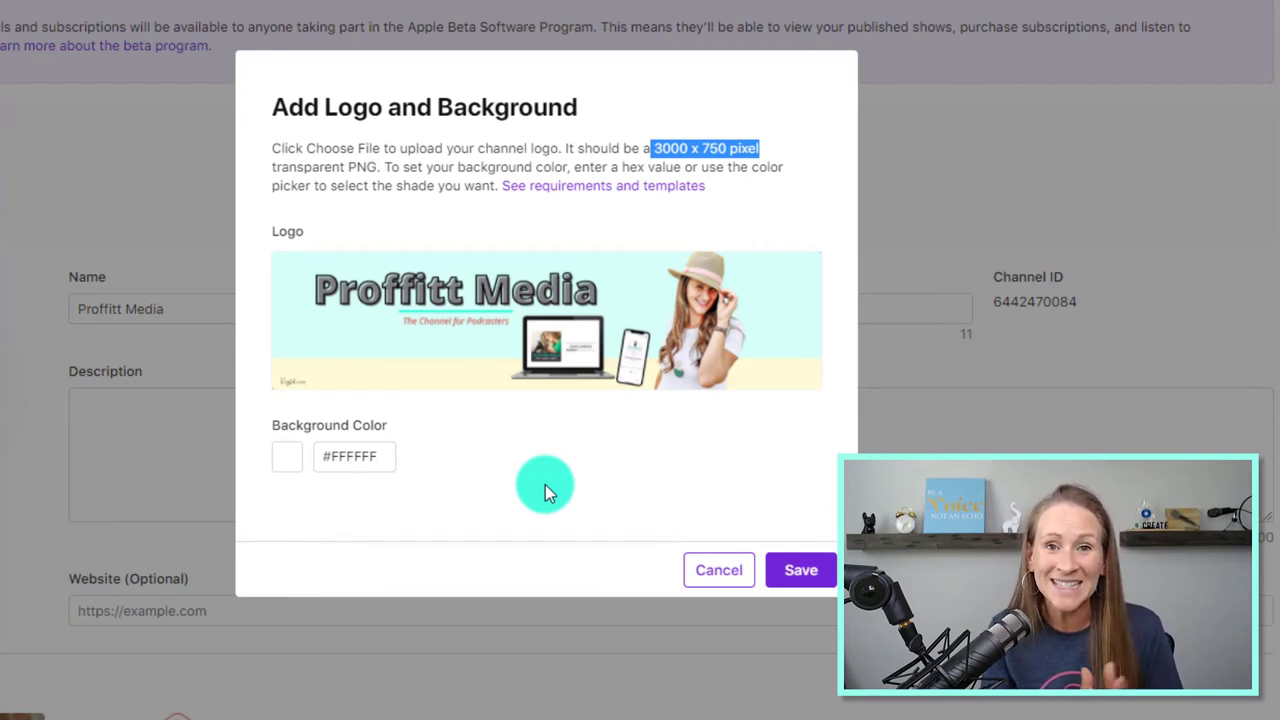
Save the banner as the channel logo and background, then start adding an icon.
left_click(545, 487)
left_click(812, 578)
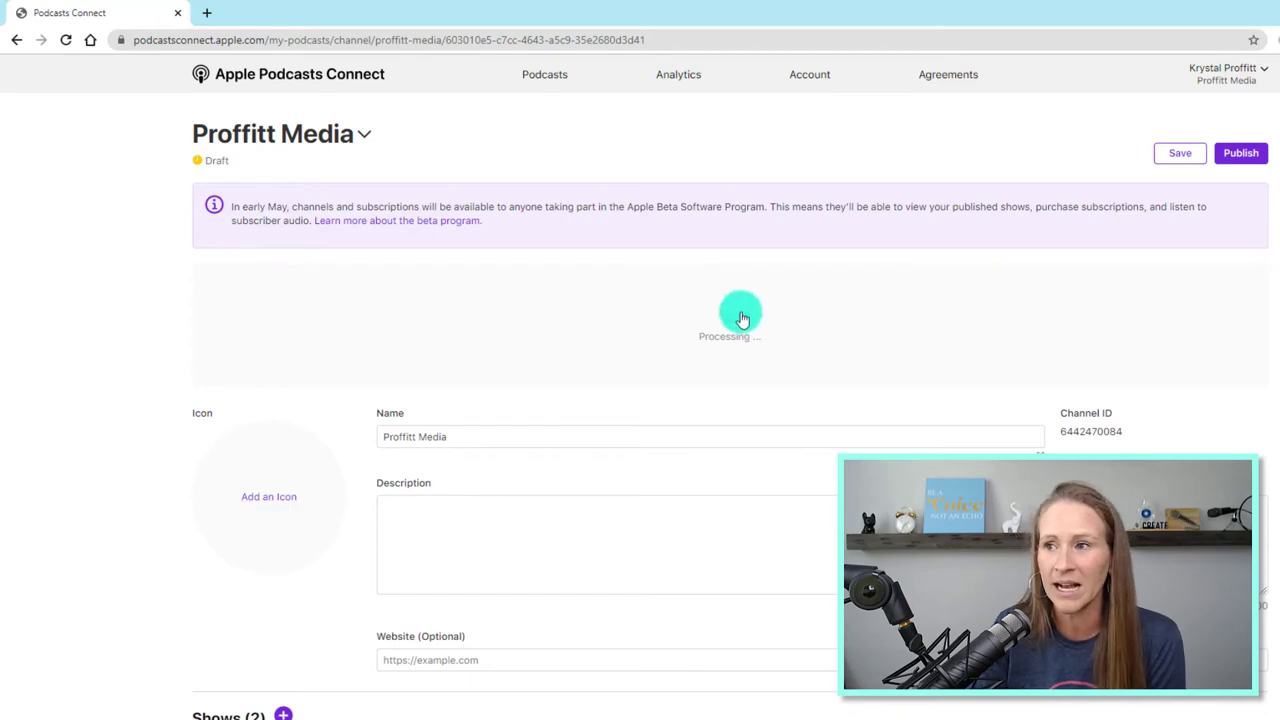
left_click(280, 498)
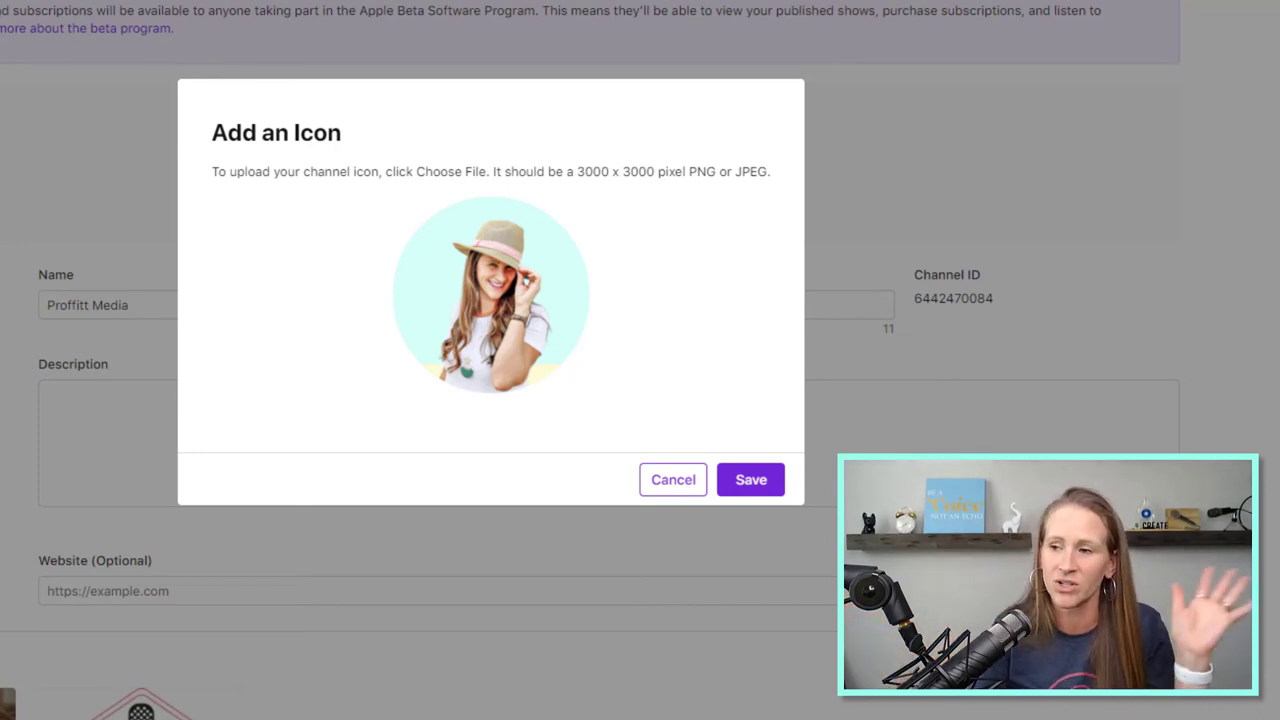
Save the round portrait photo as the channel icon, confirming past the alpha-channel warning.
left_click(471, 372)
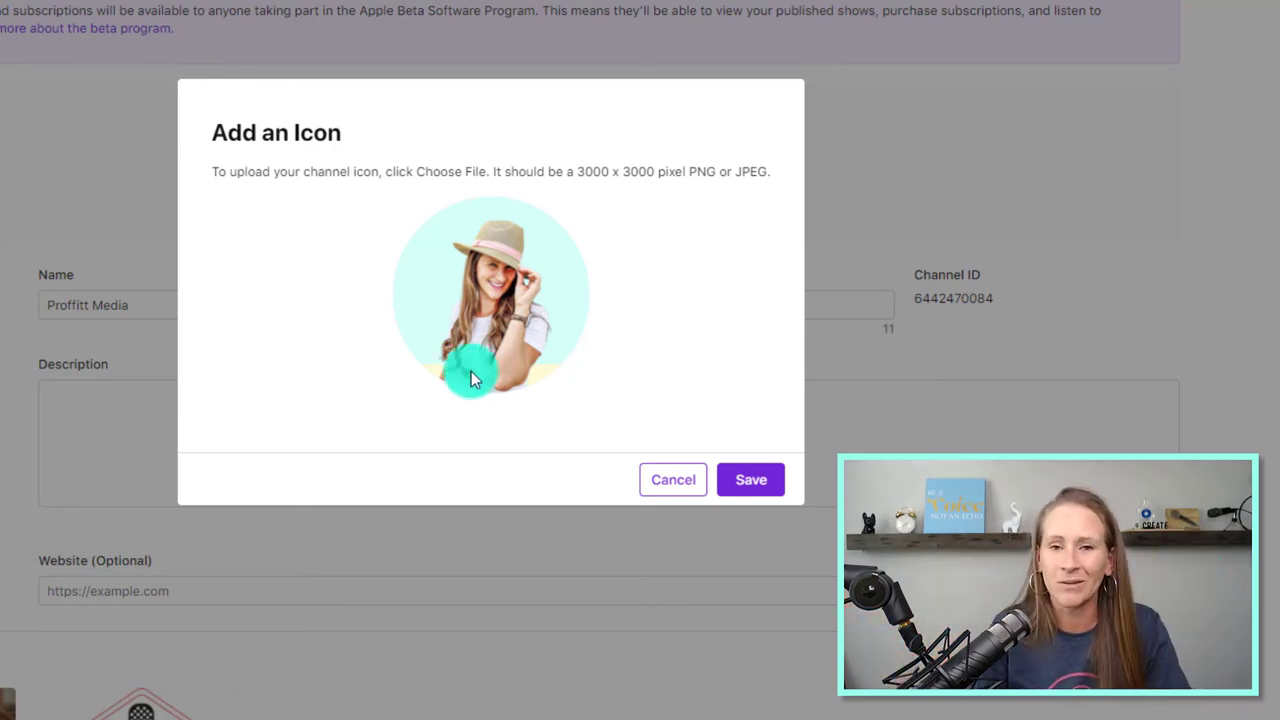
left_click(757, 482)
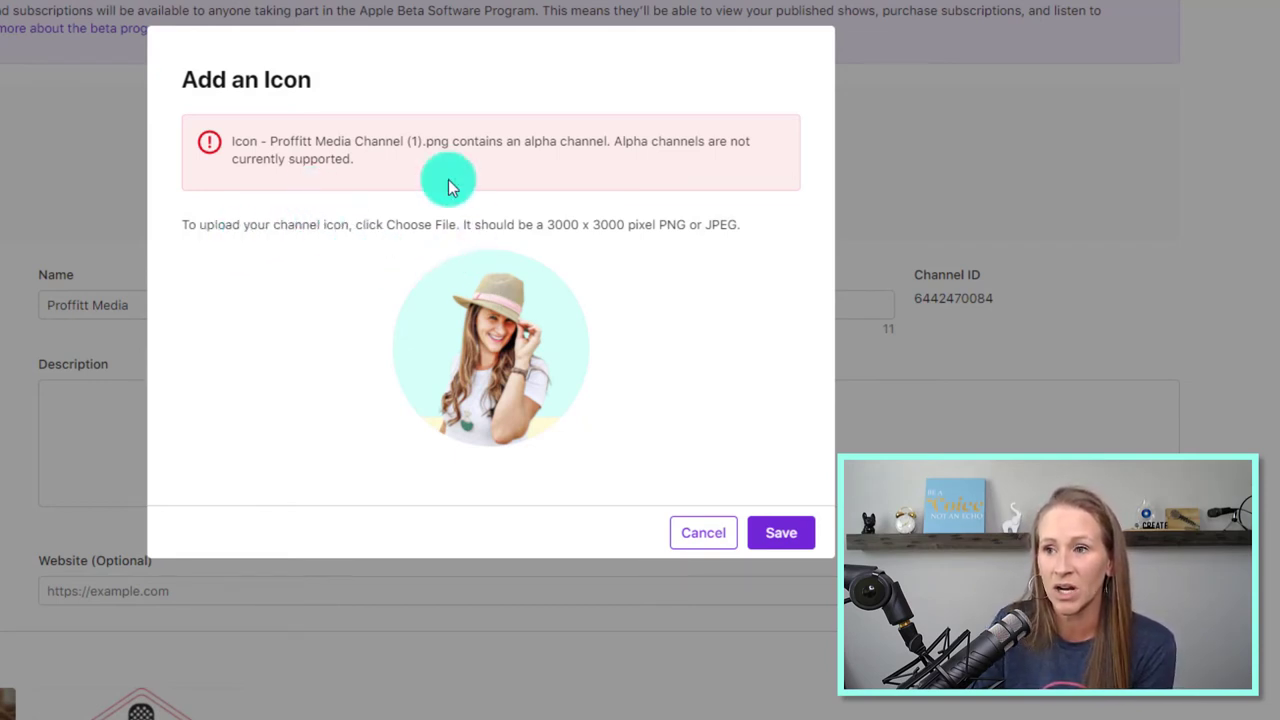
mouse_move(491, 451)
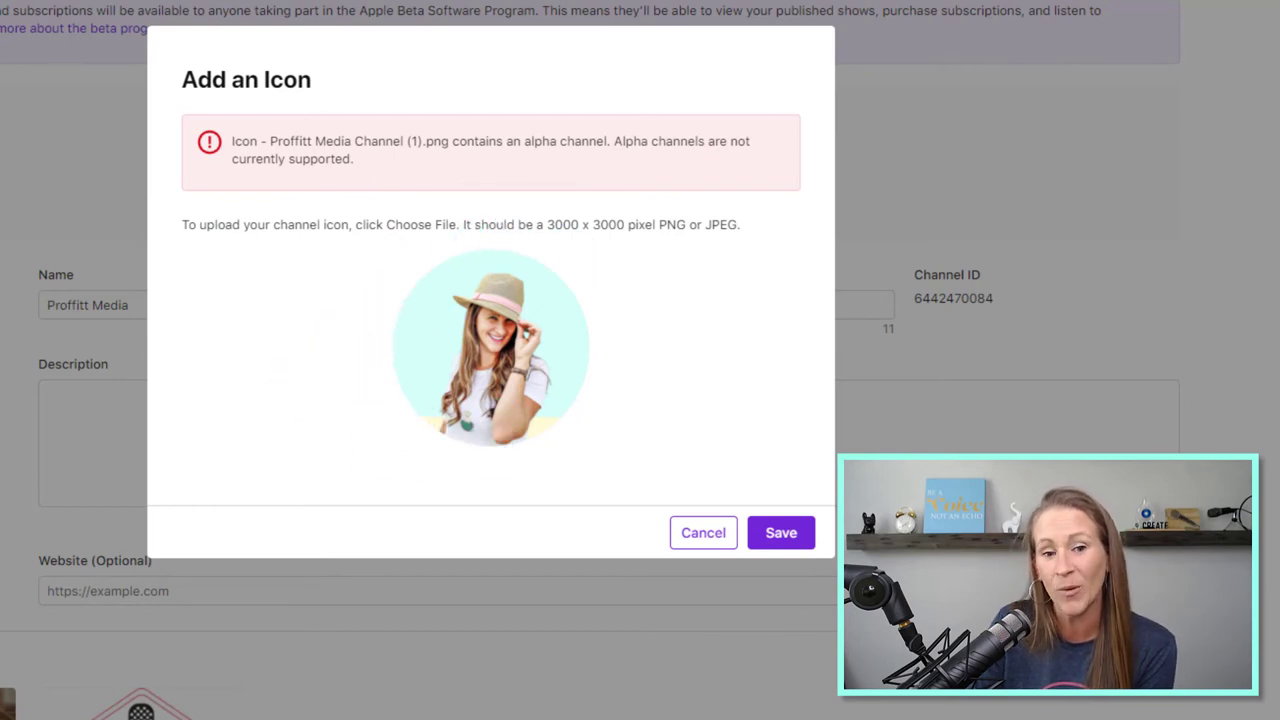
left_click(781, 532)
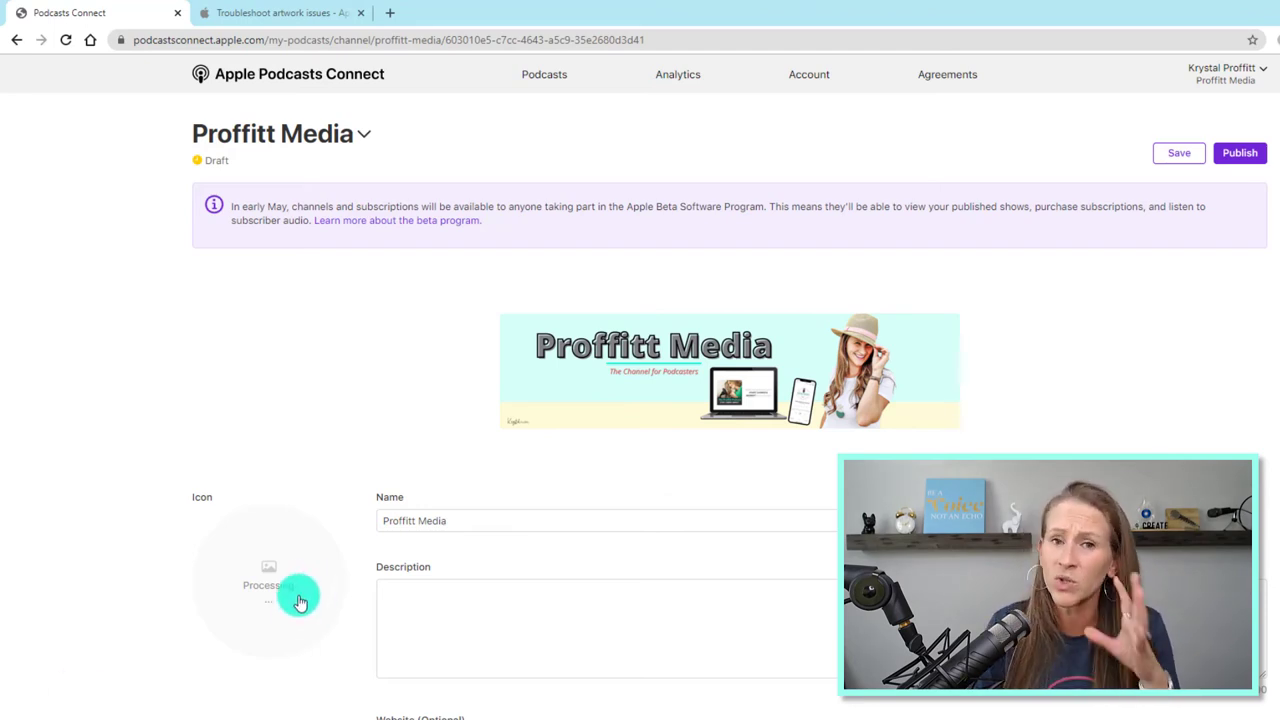
left_click(250, 14)
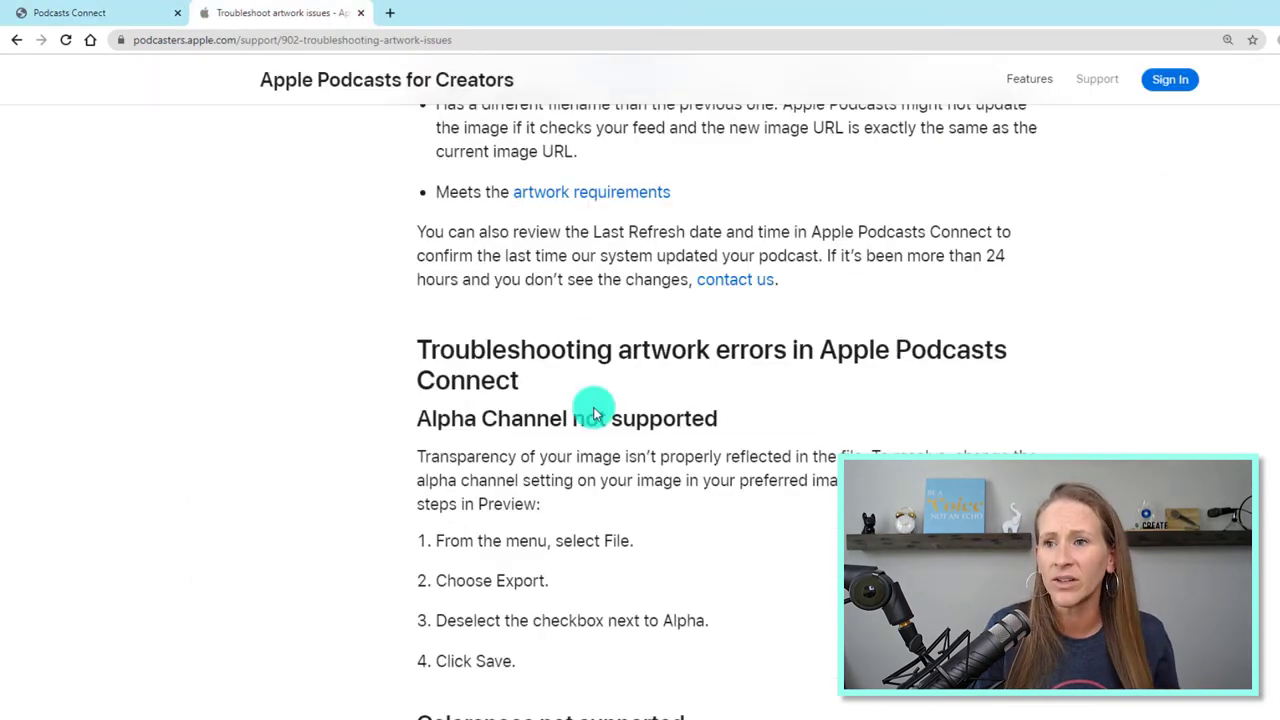
left_click_drag(422, 351, 553, 379)
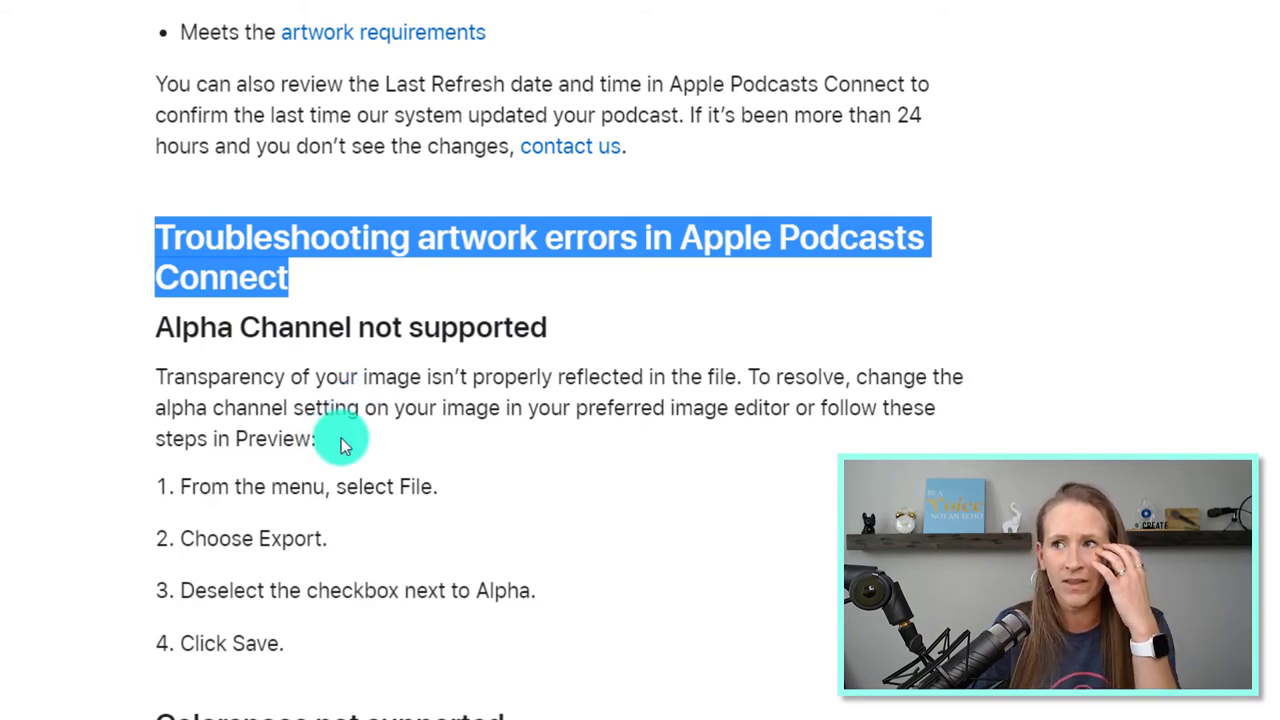
left_click(185, 412)
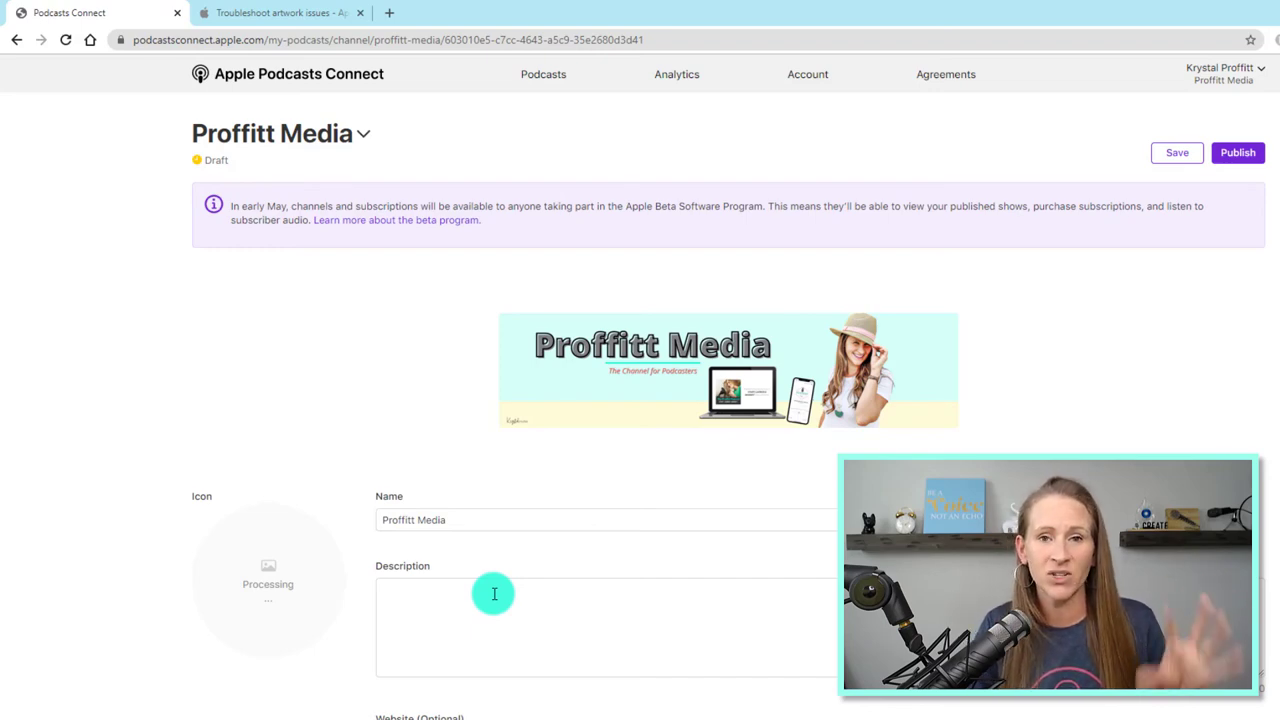
Paste the description, add '& The Poddy Report', change 'Tuesday and Thursday' to 'week', and save.
left_click(494, 594)
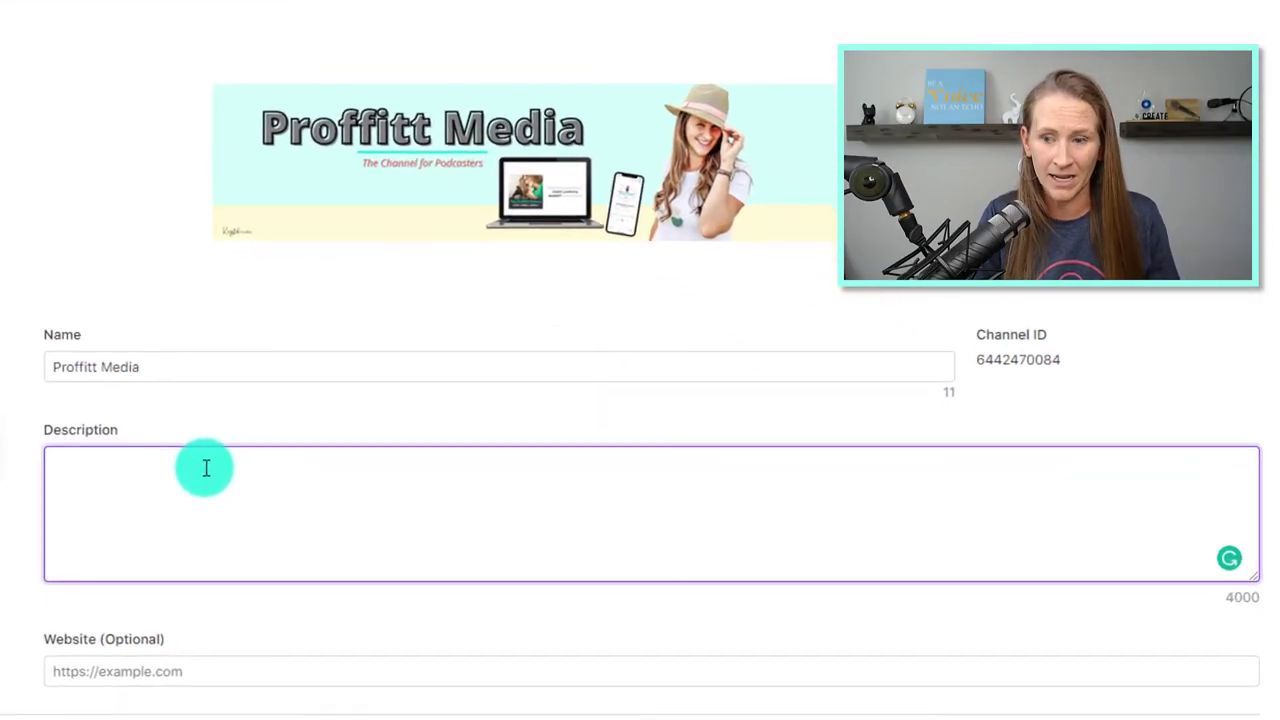
type("Hi, I'm Krystal - your host of The Proffitt Podcast. Have you ever found yourself asking, \"What equipment do I need to start a podcast? What is the best way to launch? How can I get more downloads? What does it take to market a podcast?\" Then you're in the right place, my friend. Entrepreneurs dream of creating deeper connections with their audience, but they're totally overwhelmed with the thought of podcasting. On this podcast, I strip down the process and take all of the overwhelm away. With my 3-Step approach (Start, Launch, and Market), I deliver content to help you take action and create a podcast your audience craves. I've worked with online business owners wanting to have a better marketing strategy, just like you, to individuals not even sure what a podcast is. The motto around here is, \"We all have to start somewhere.\" Join us every Tuesday and Thursday for new episodes on how you can Start, Launch, and Market your own podcast.")
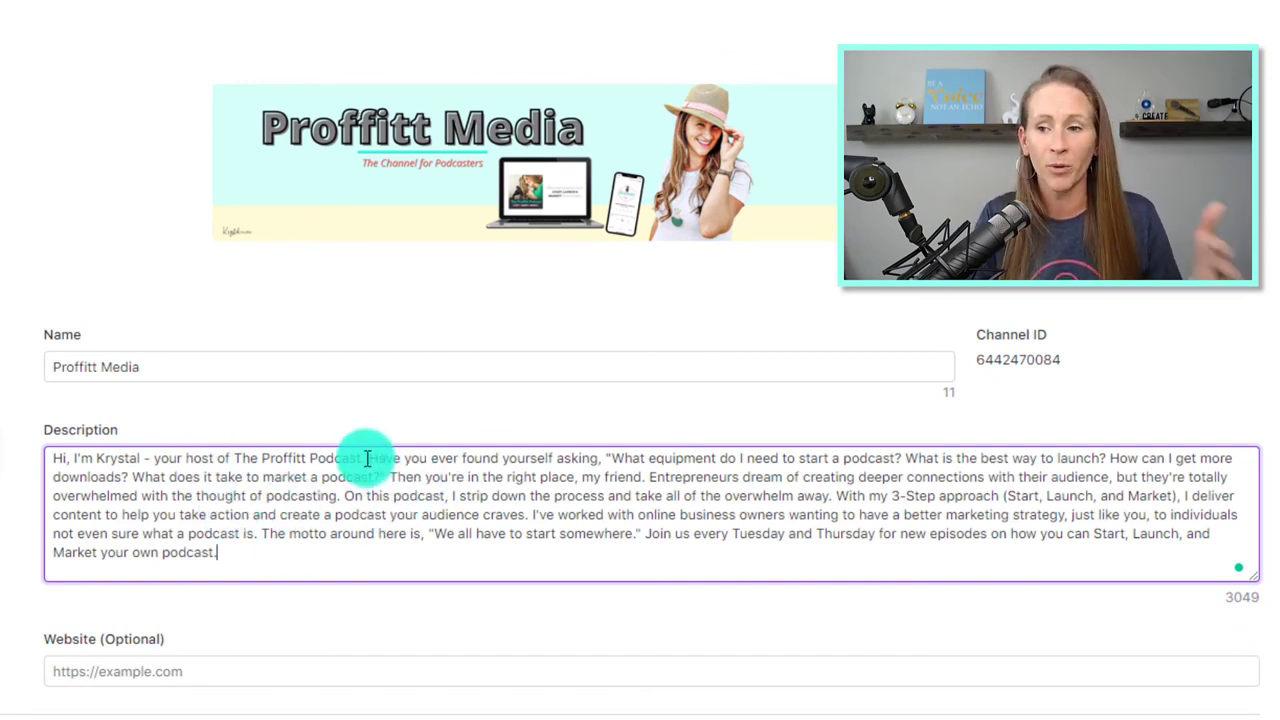
left_click(386, 463)
type("& The Poddy")
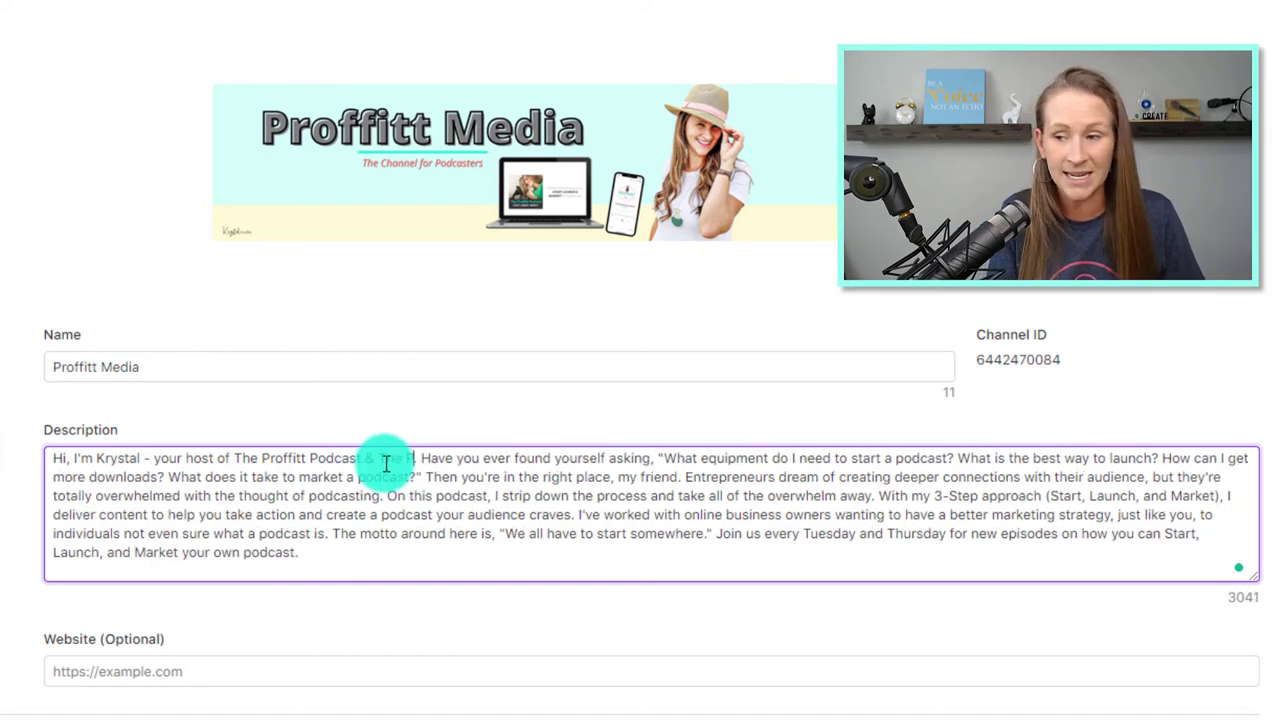
type(" Report")
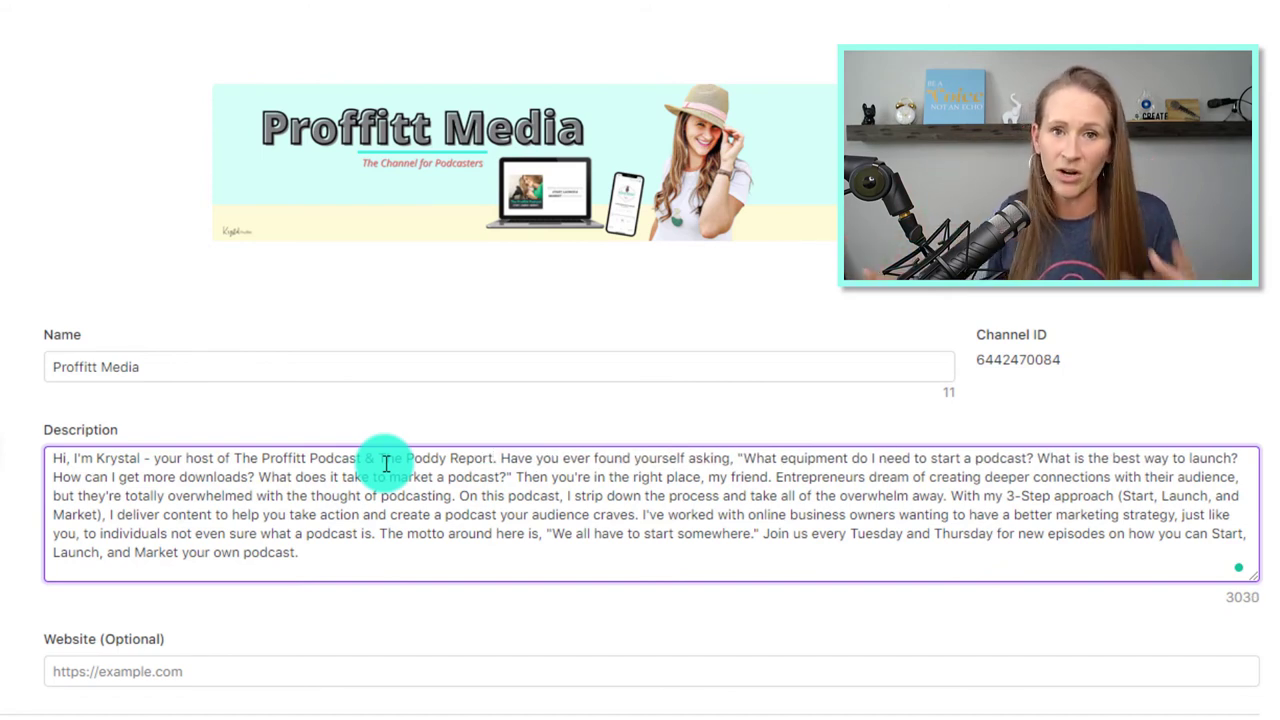
left_click(827, 533)
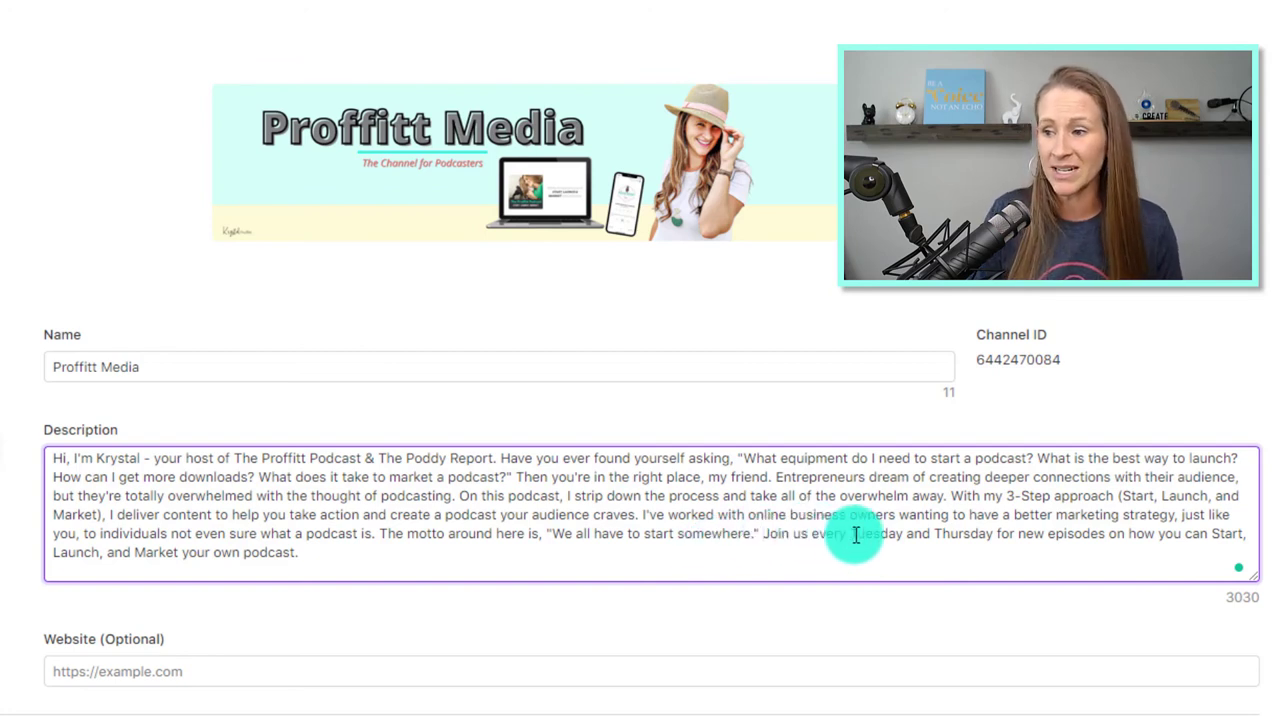
left_click_drag(851, 534, 995, 533)
type("Tweek")
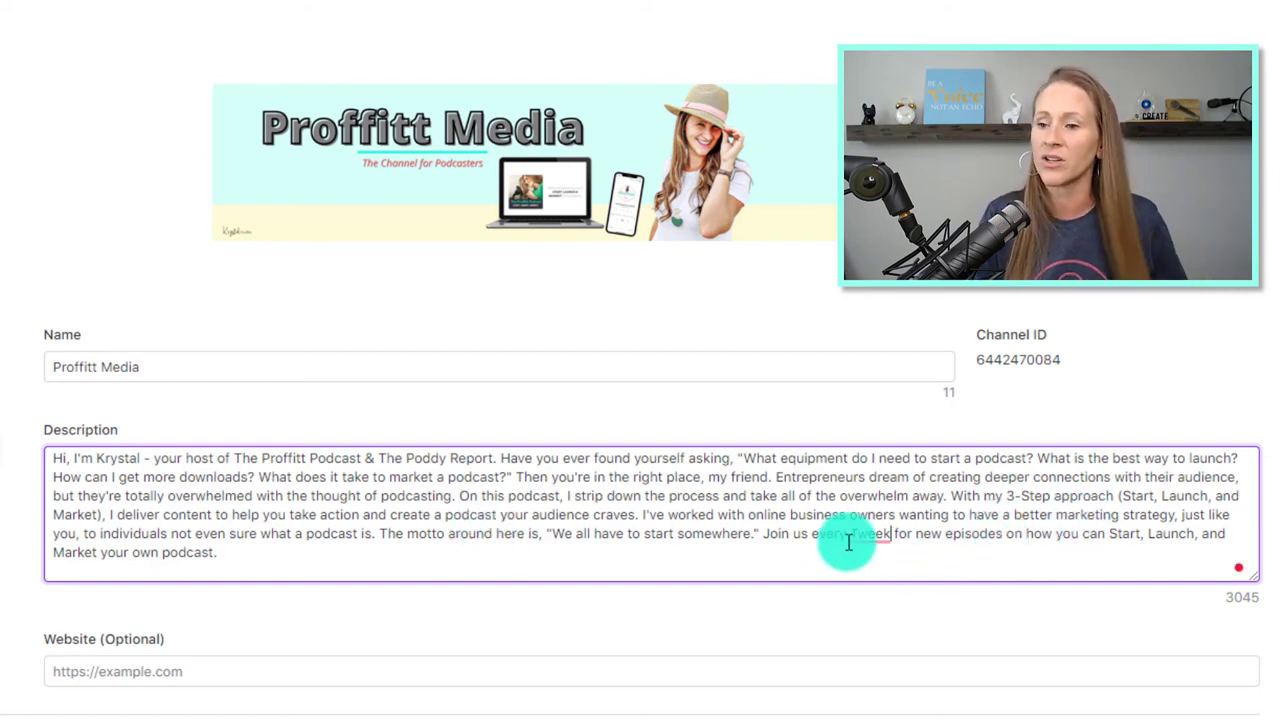
mouse_move(851, 531)
left_click(877, 589)
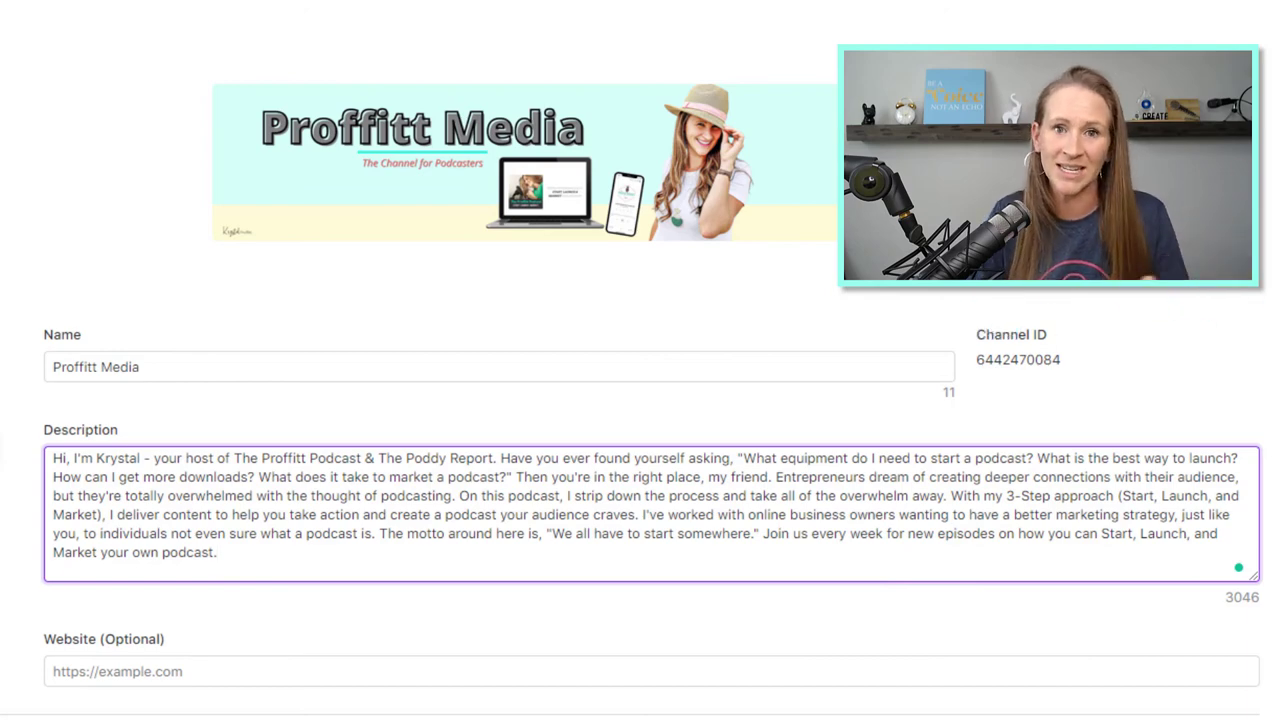
left_click(1157, 48)
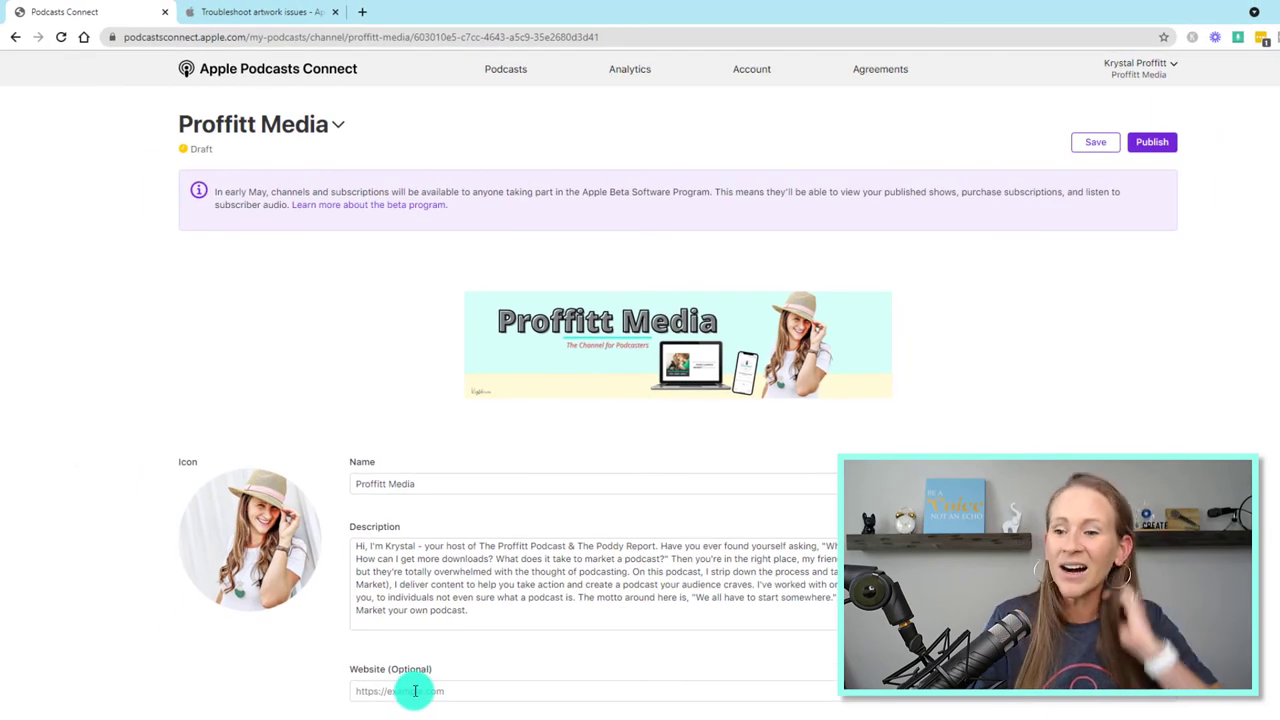
Enter the creator's website URL in the Website field and save the channel.
left_click(415, 691)
type("https:")
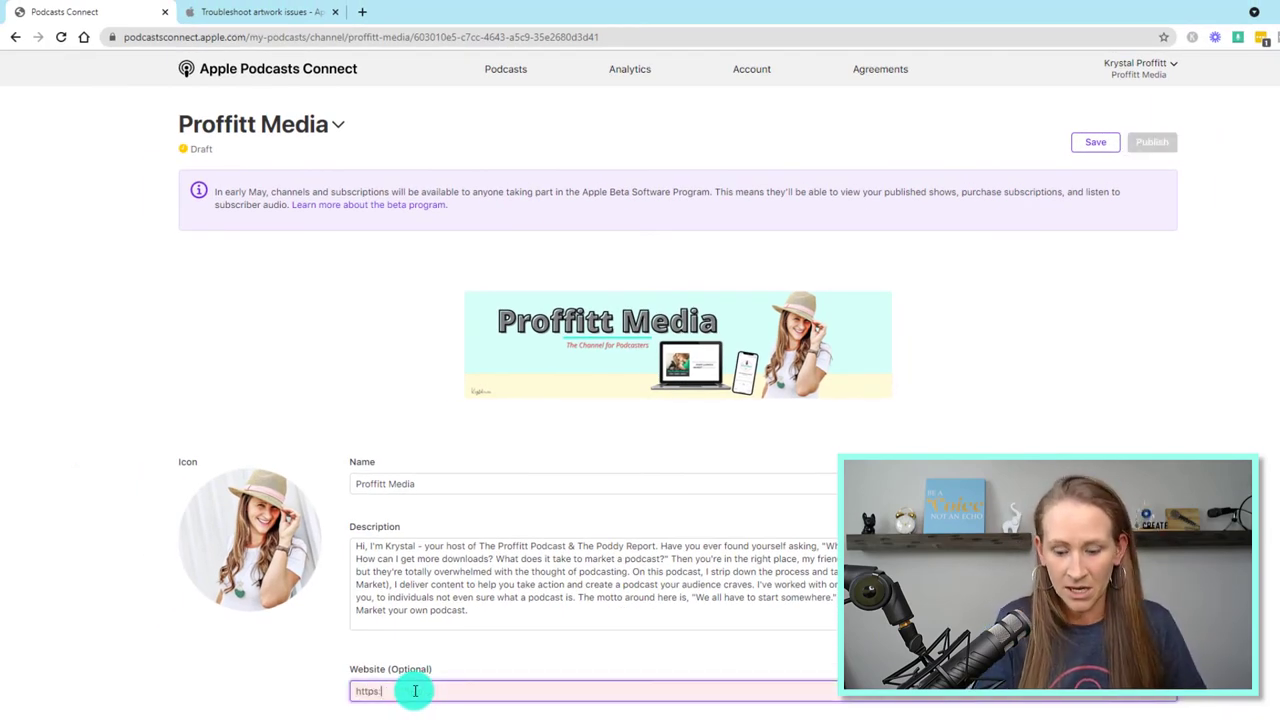
type("//krystalproffitt.com")
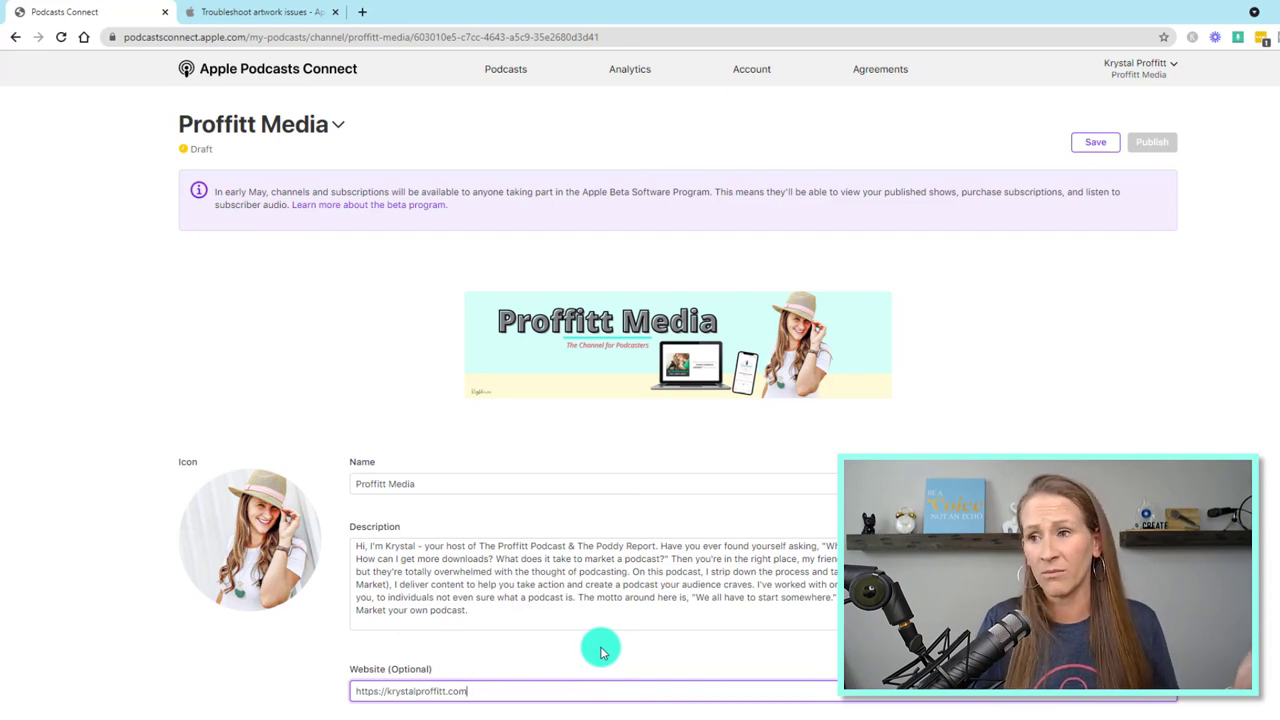
left_click(1095, 145)
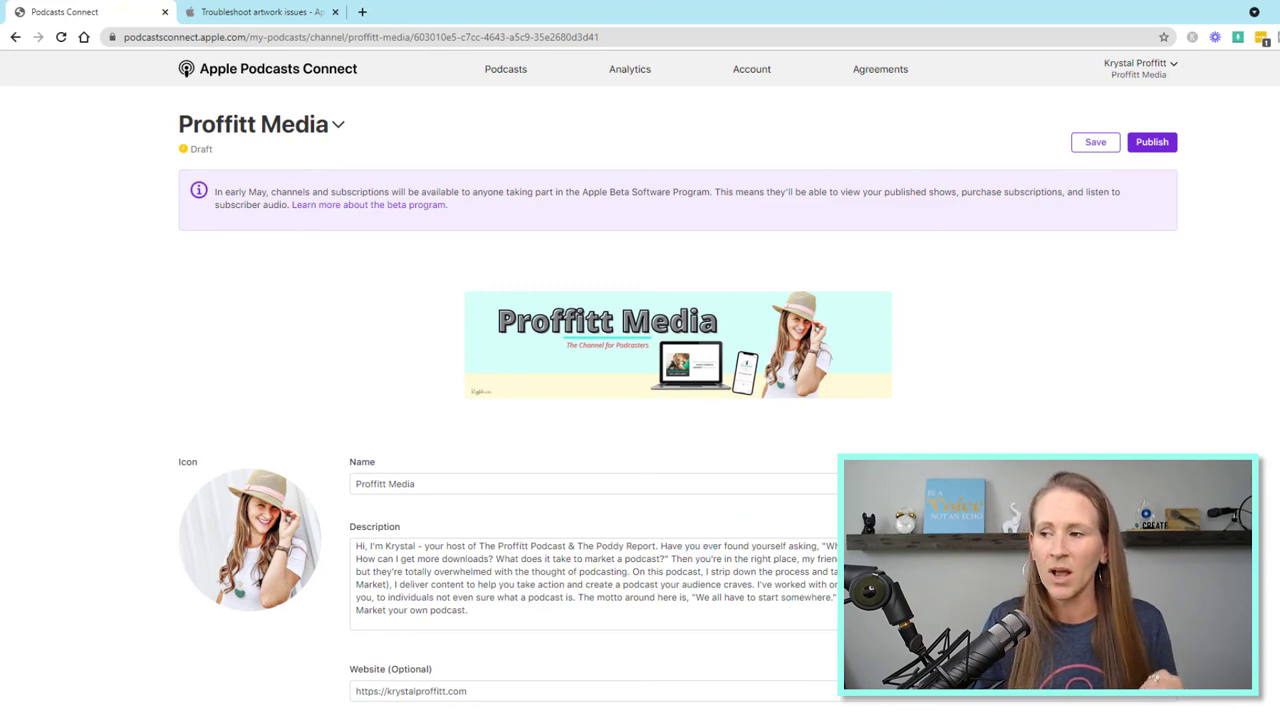
scroll(766, 514, "down", 1)
scroll(423, 366, "down", 1)
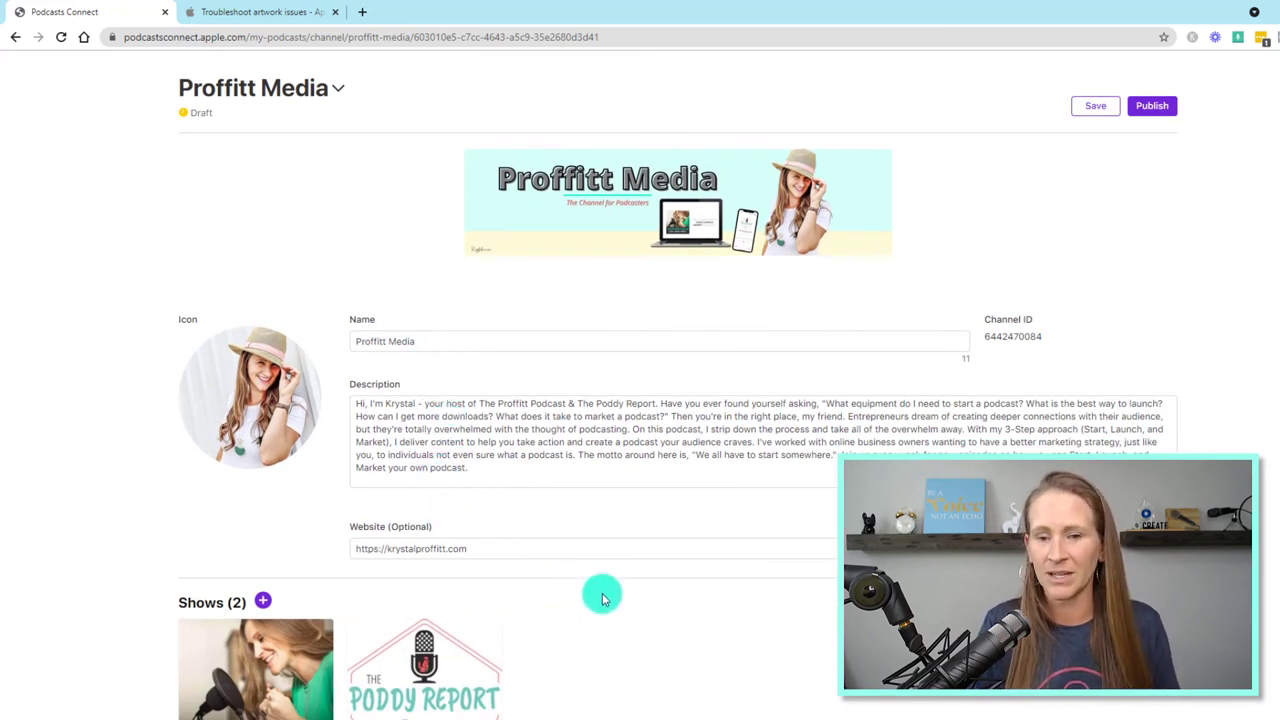
scroll(622, 598, "down", 6)
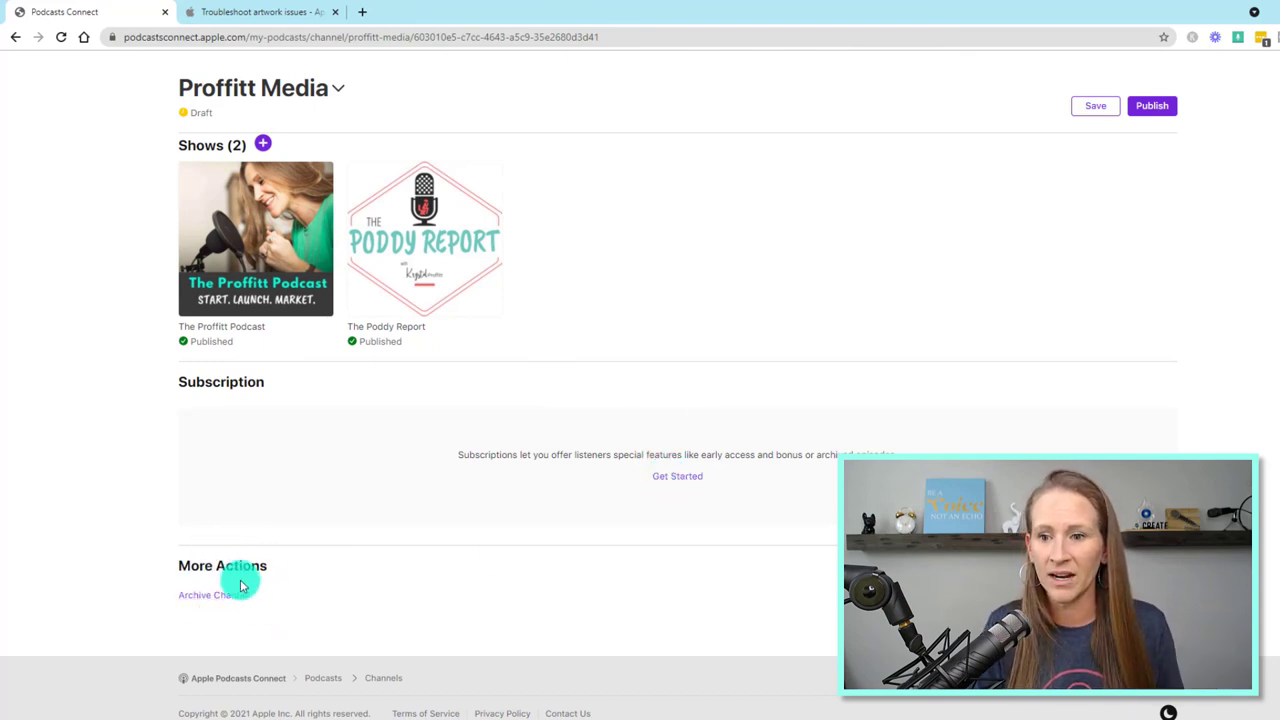
scroll(551, 557, "up", 2)
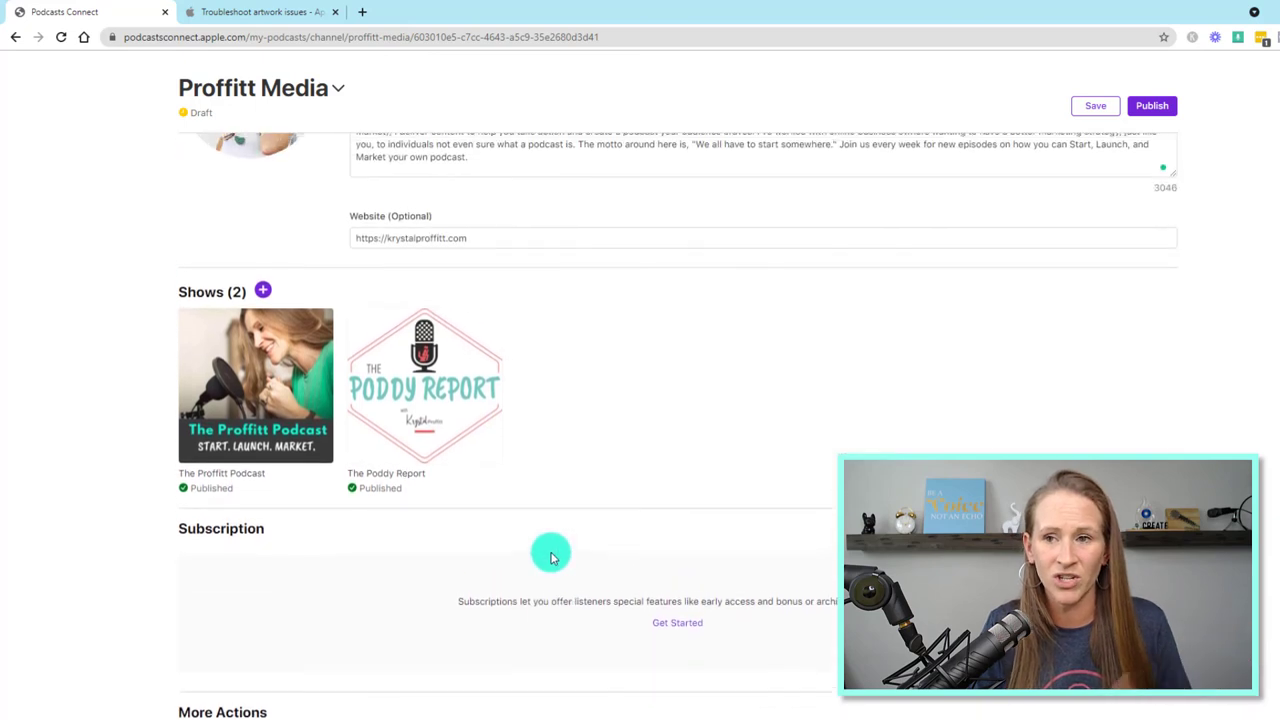
scroll(551, 557, "up", 5)
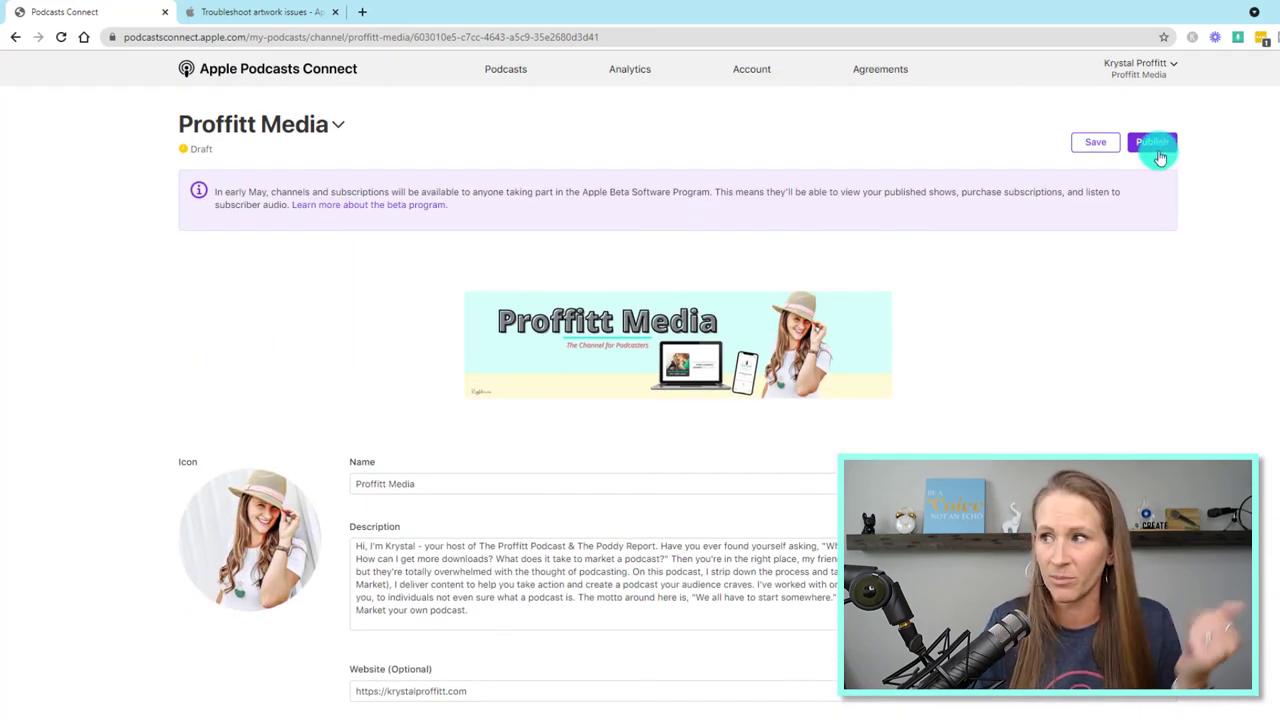
Publish the channel and save, changing its status from draft to published.
left_click(1156, 144)
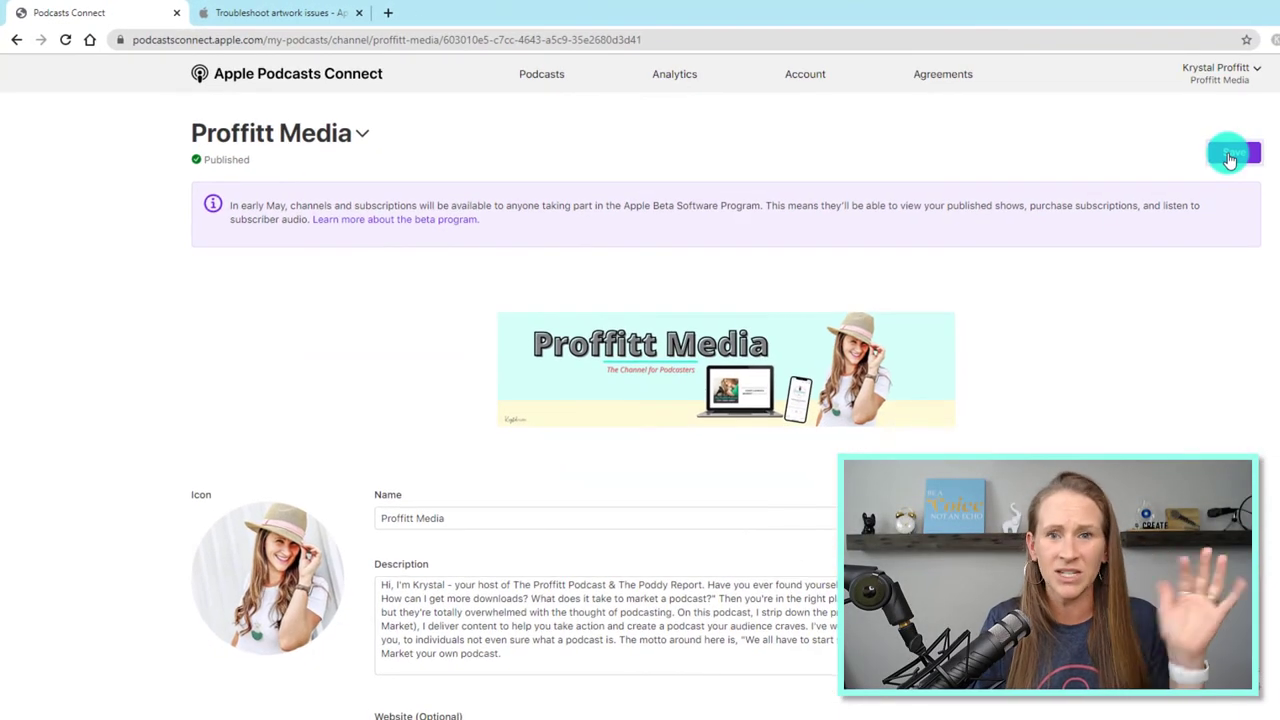
left_click(1230, 156)
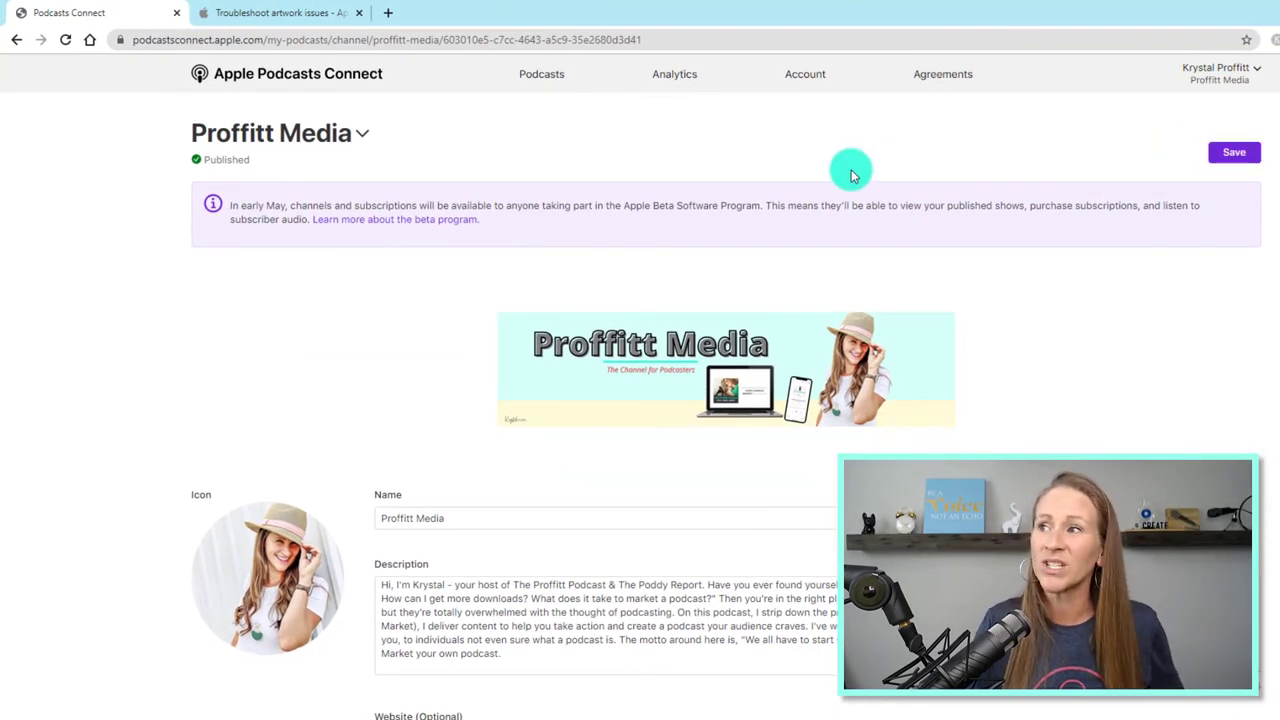